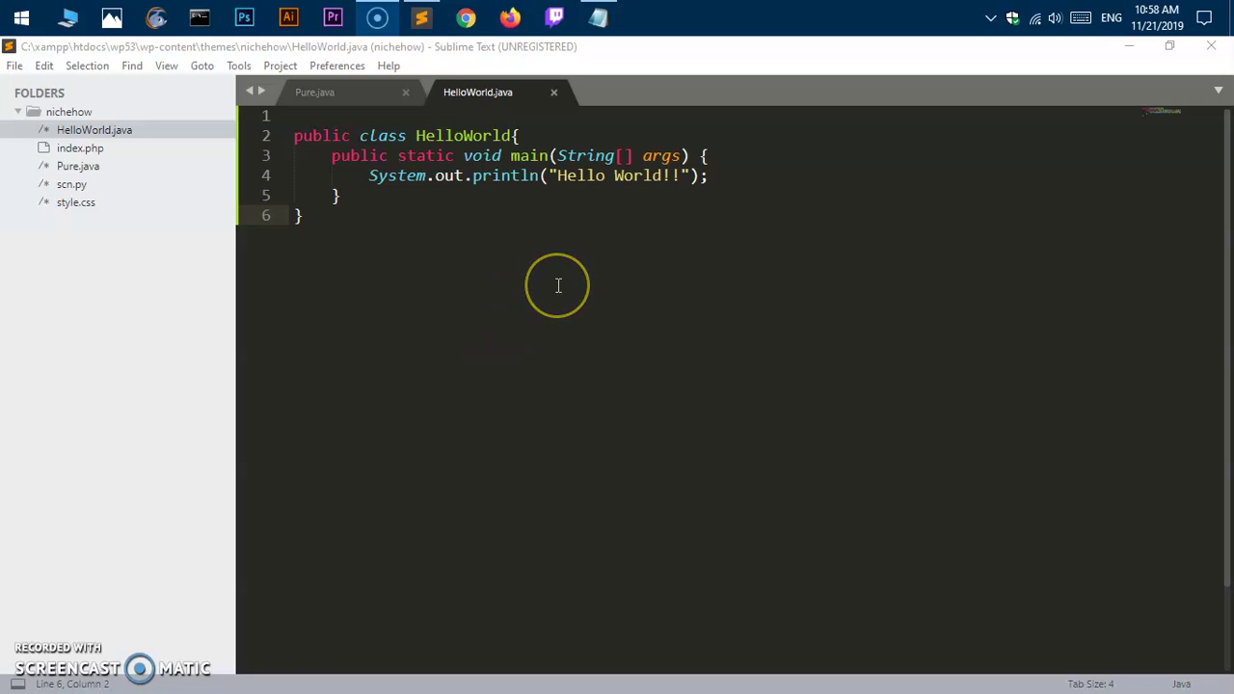
- In a new Command Prompt, confirm that java -version and javac -version both report 14-ea
left_click(205, 18)
type("java ")
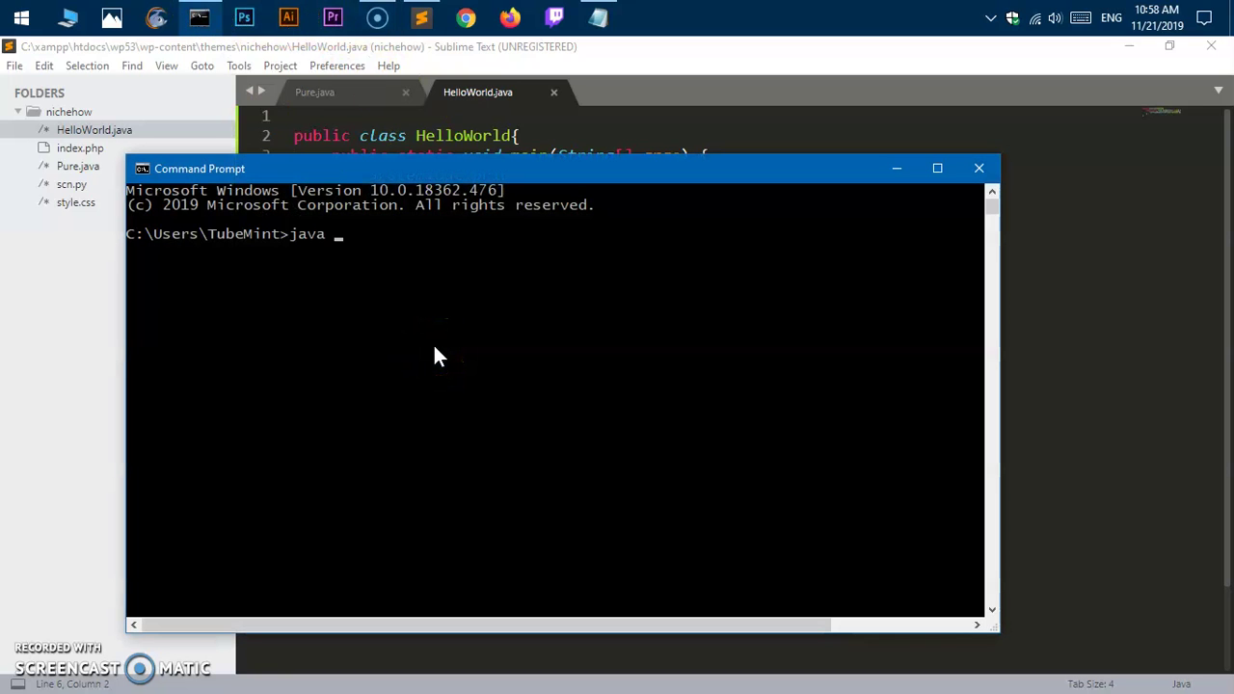
type("-version")
key("Return")
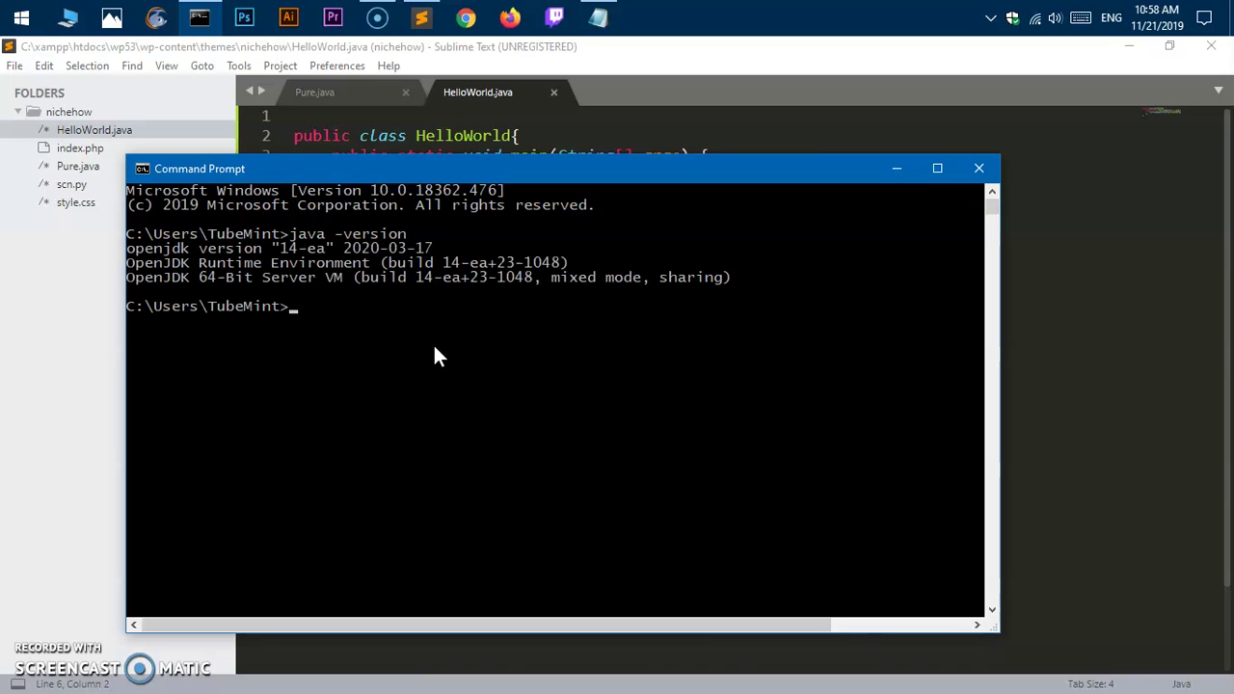
key("Up")
key("Left")
key("Left")
key("Left")
key("Left")
key("Left")
key("Left")
key("Left")
key("Left")
key("Left")
type("c")
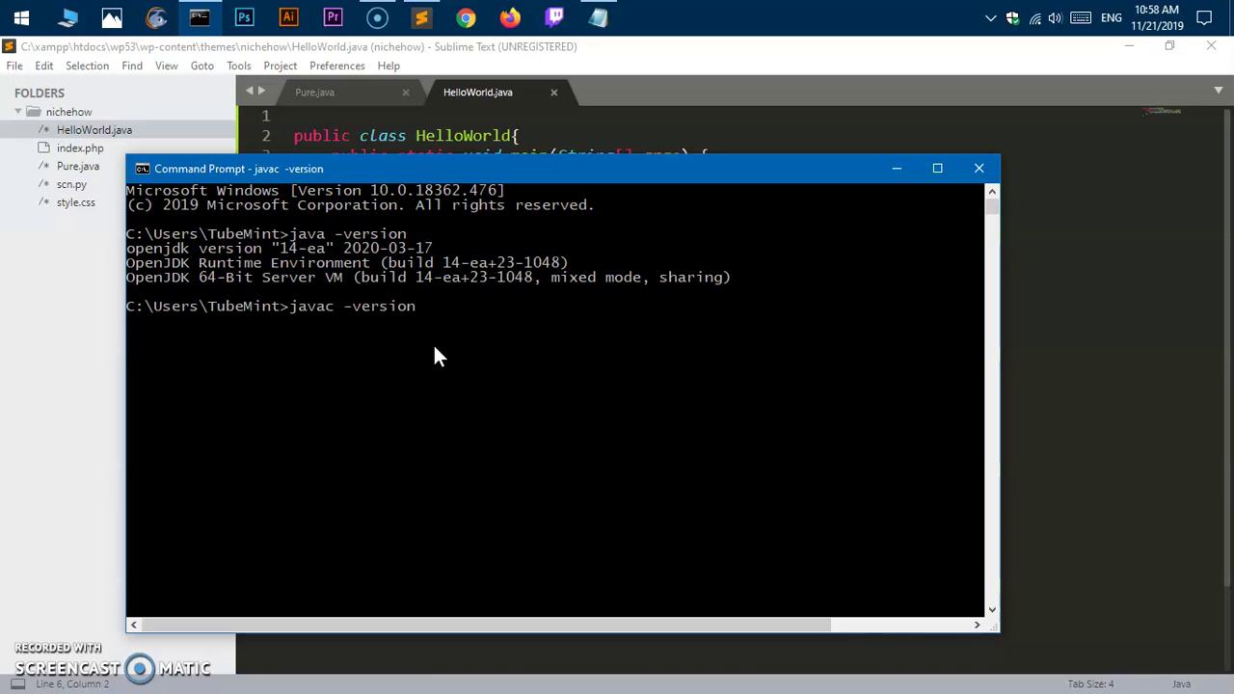
key("Return")
- Start JShell, leave it with /exit, and close the prompt with exit
type("jsh")
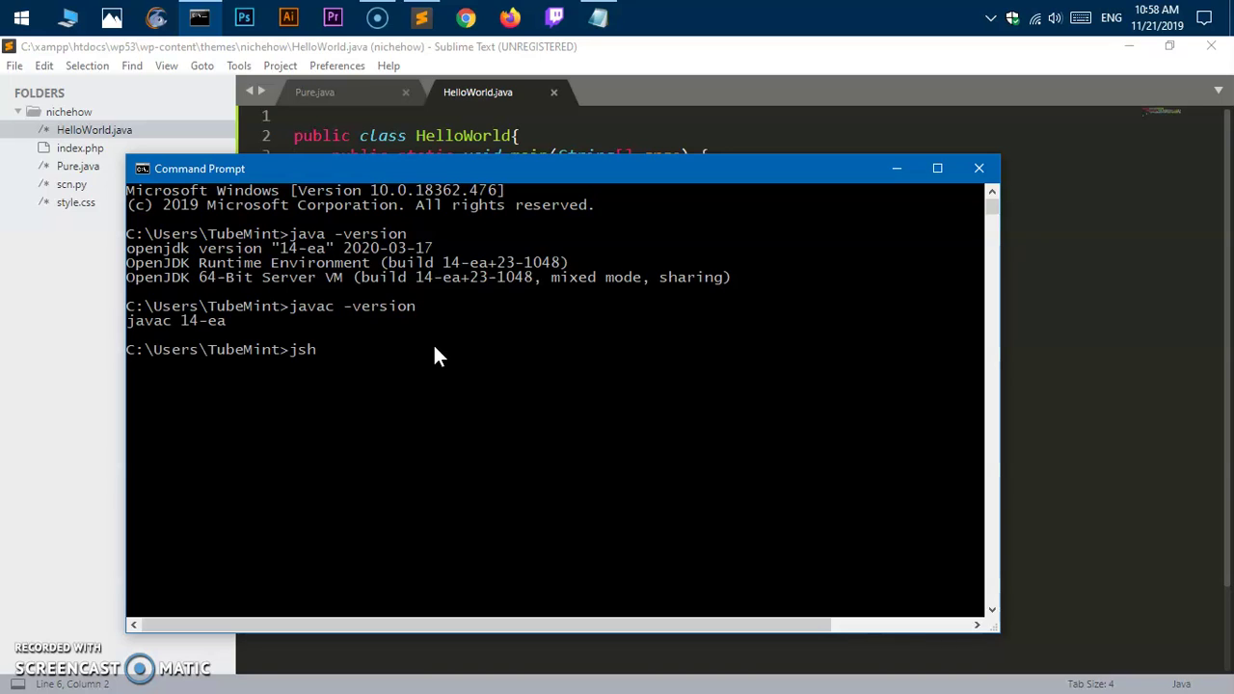
type("ell")
key("Return")
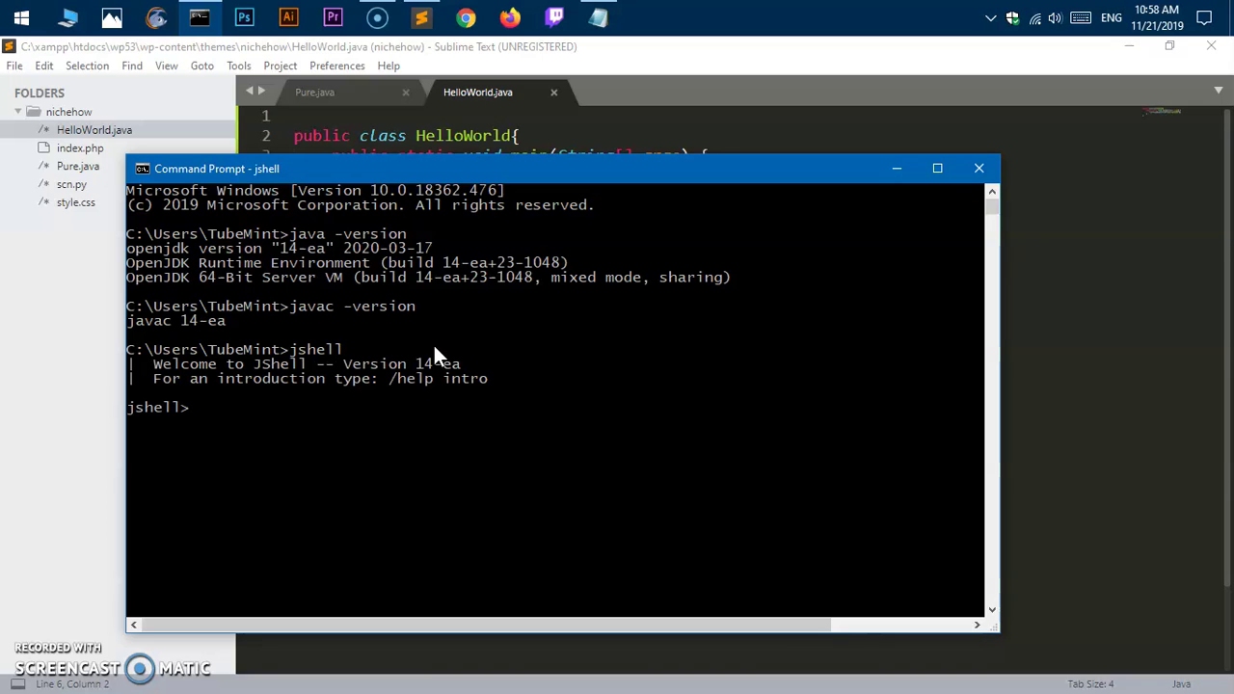
type("/exit")
key("Return")
type("eixt")
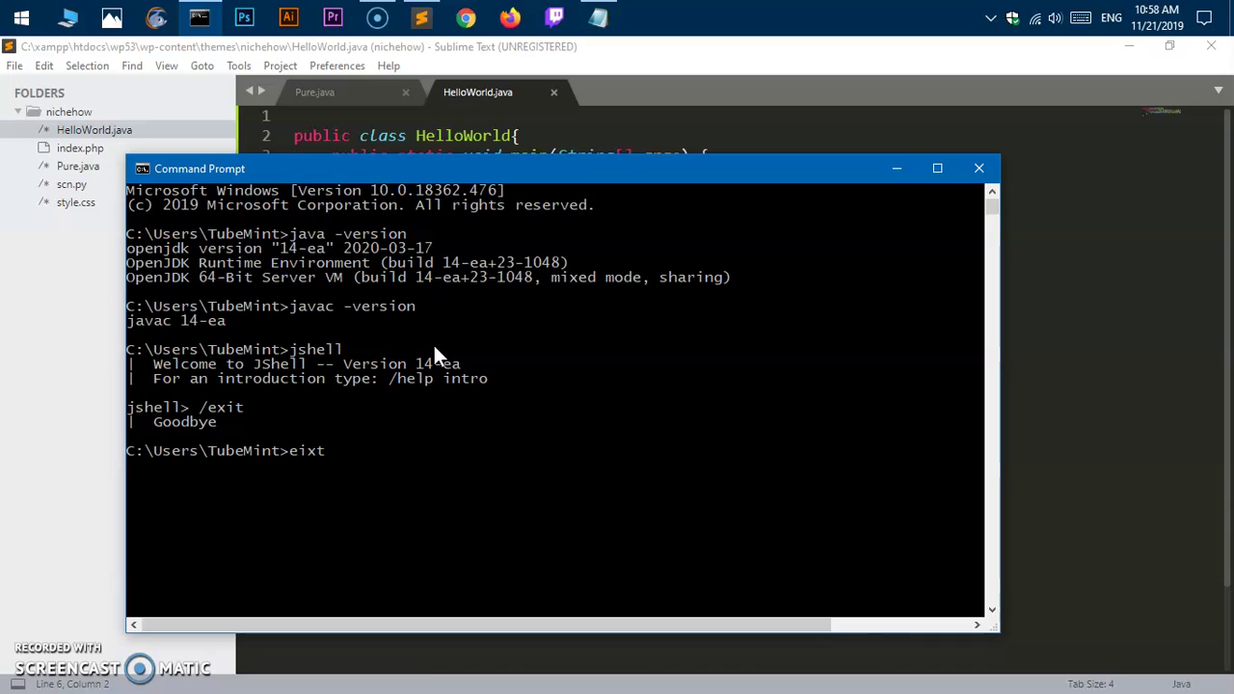
key("Return")
type("exit")
key("Return")
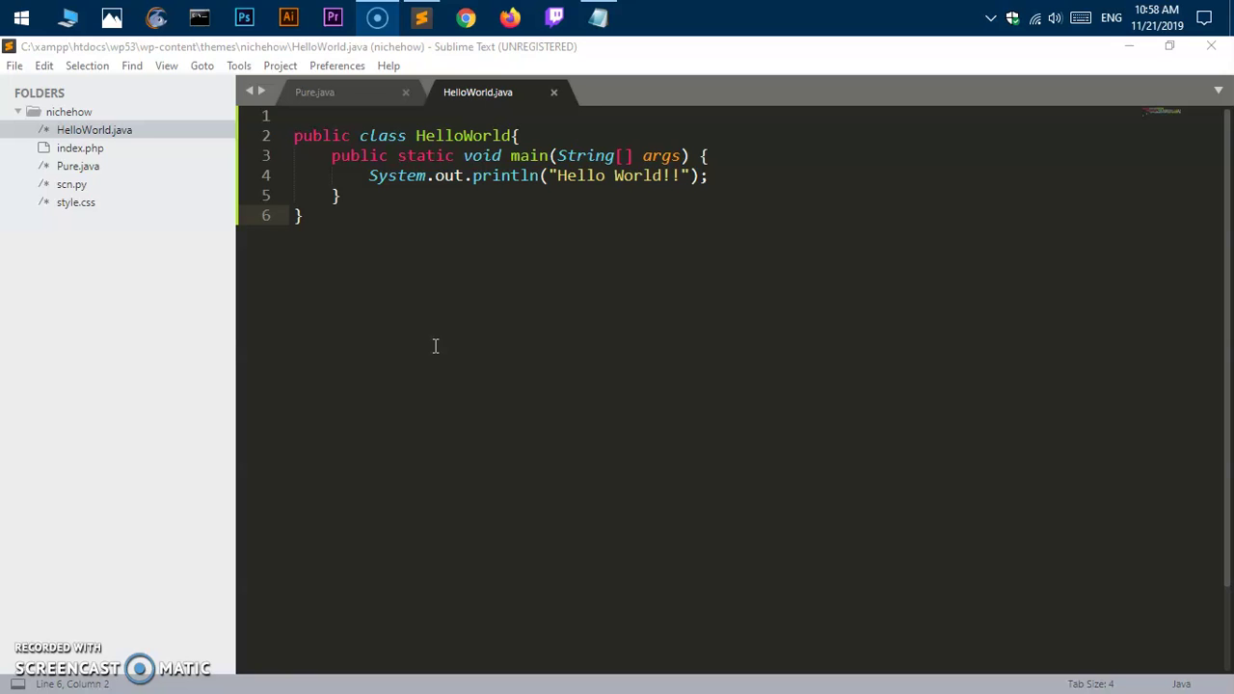
left_click(611, 31)
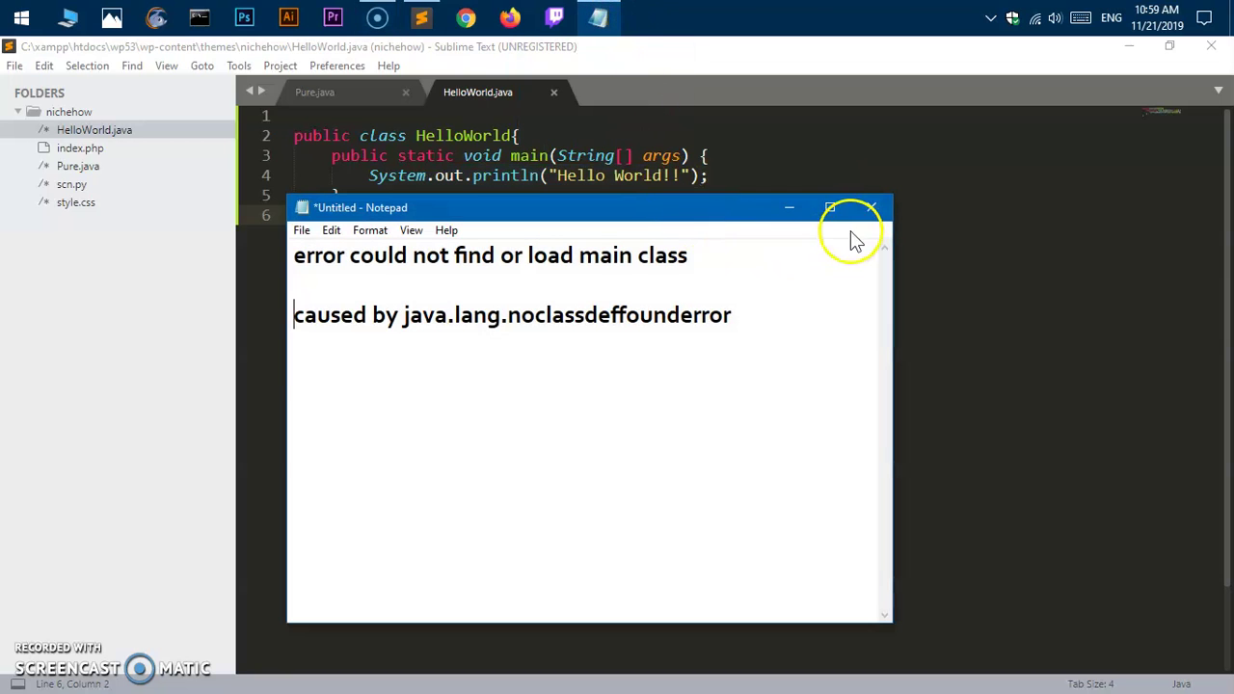
left_click(804, 209)
left_click(675, 329)
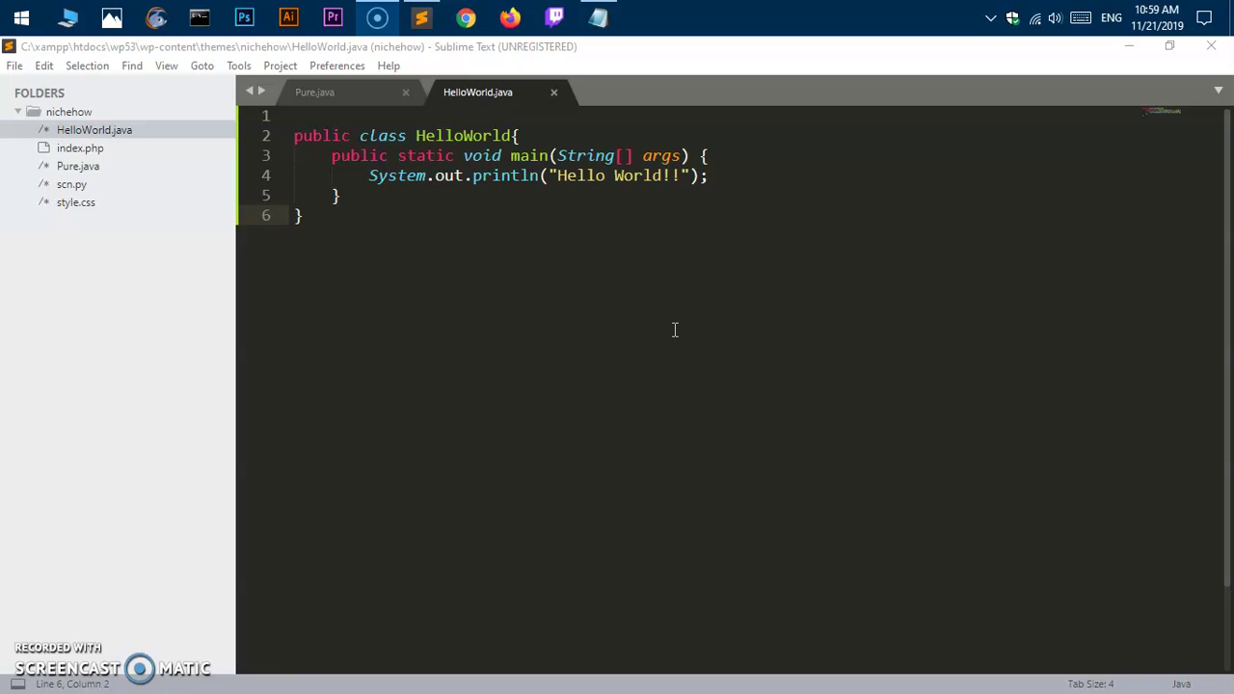
left_click(815, 331)
left_click(608, 19)
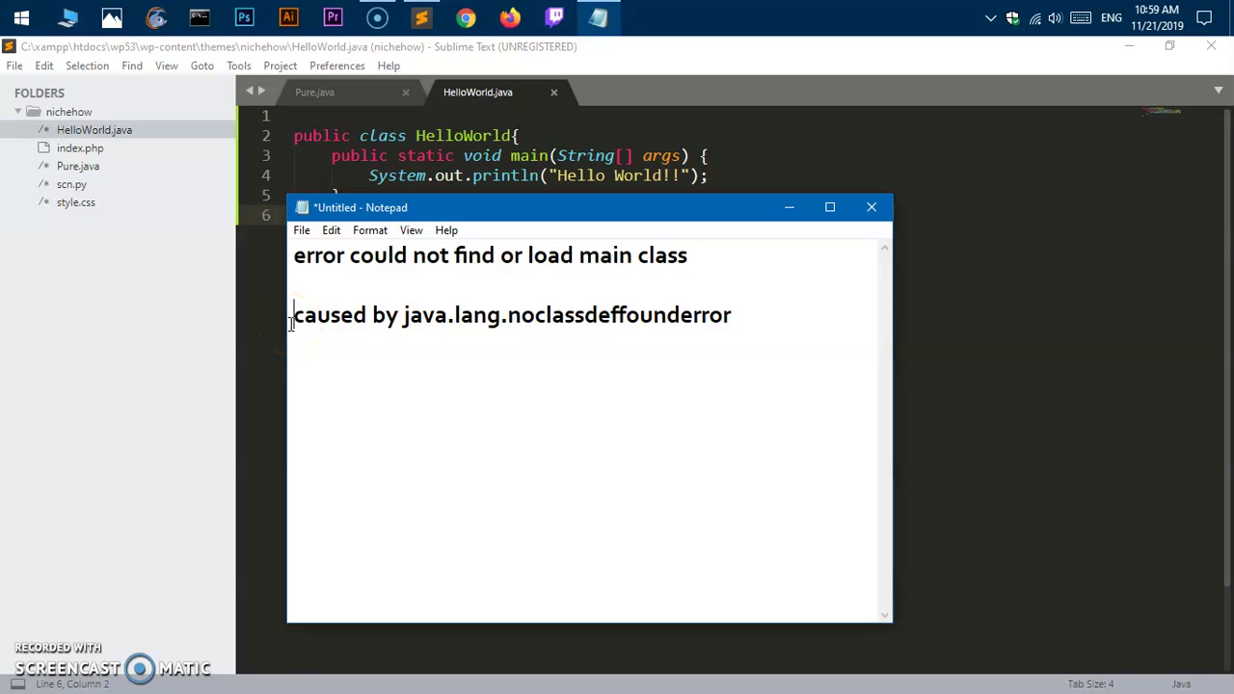
left_click_drag(291, 322, 594, 413)
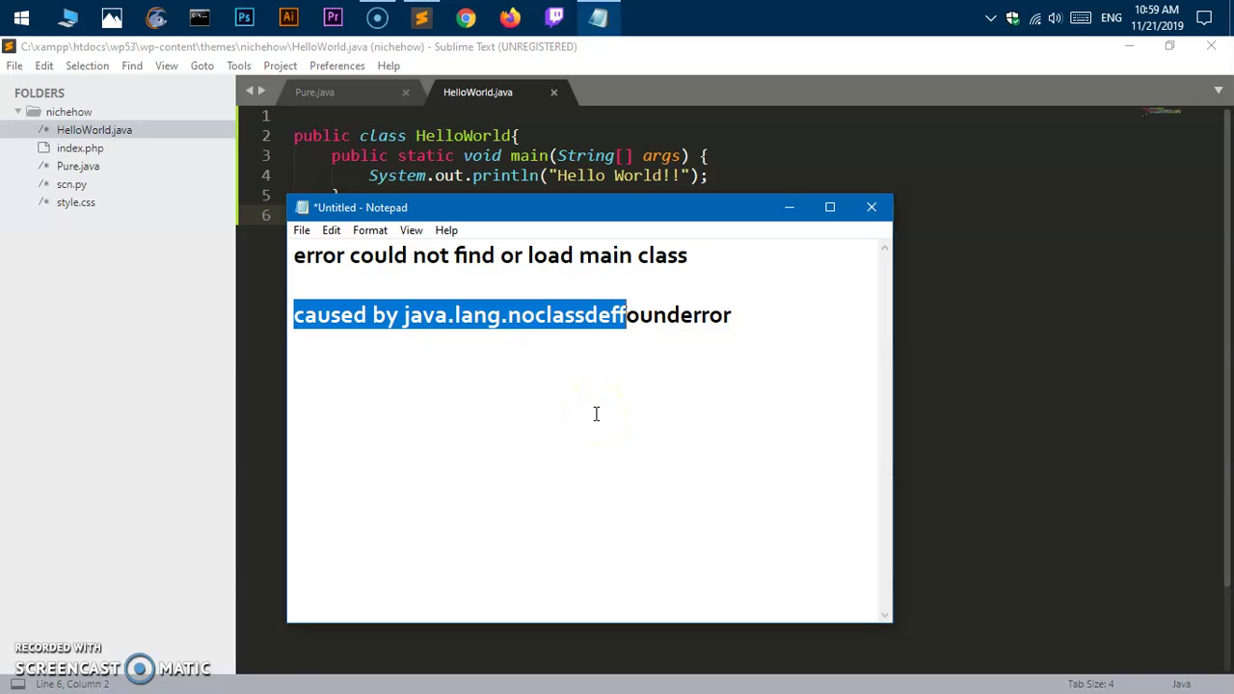
left_click(789, 209)
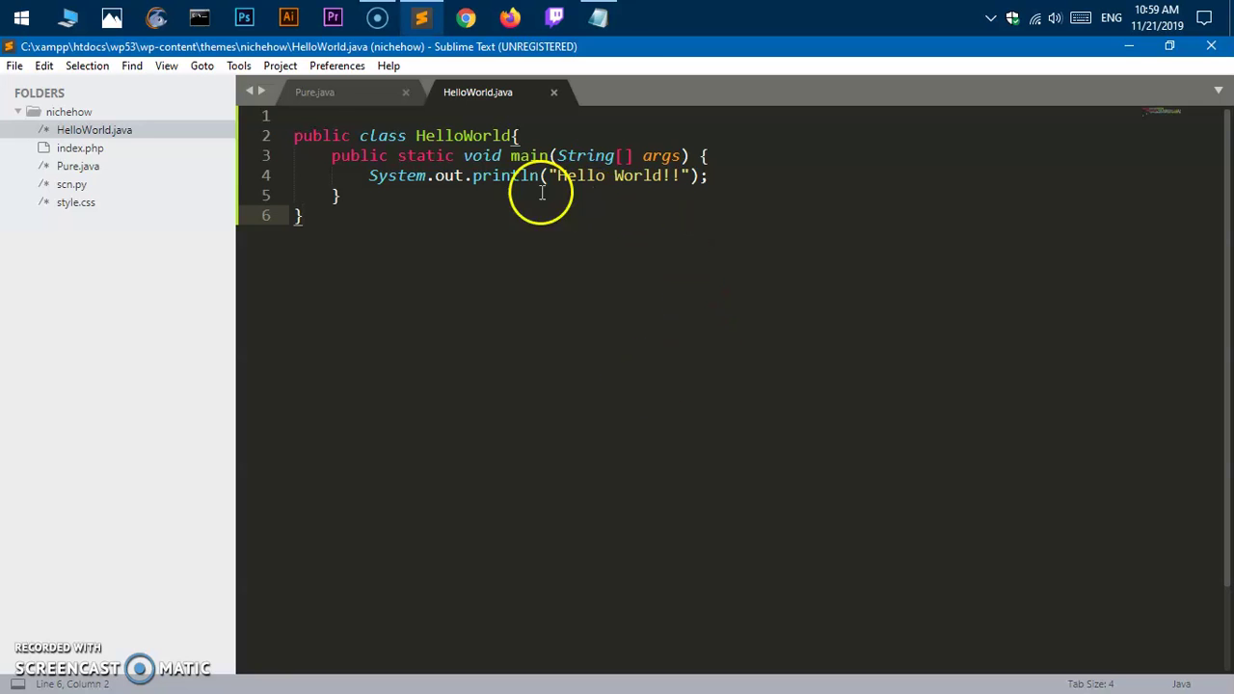
- Browse from This PC to C:\Program Files\Java\jdk-14\bin
left_click(69, 18)
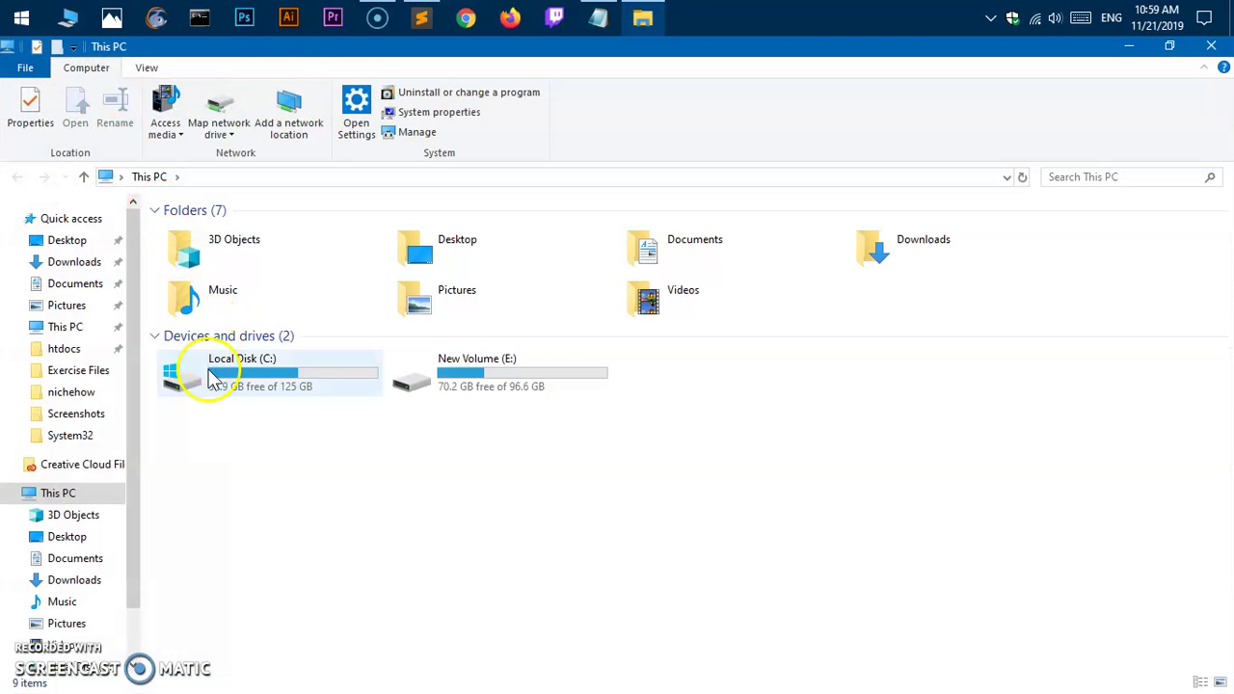
double_click(214, 388)
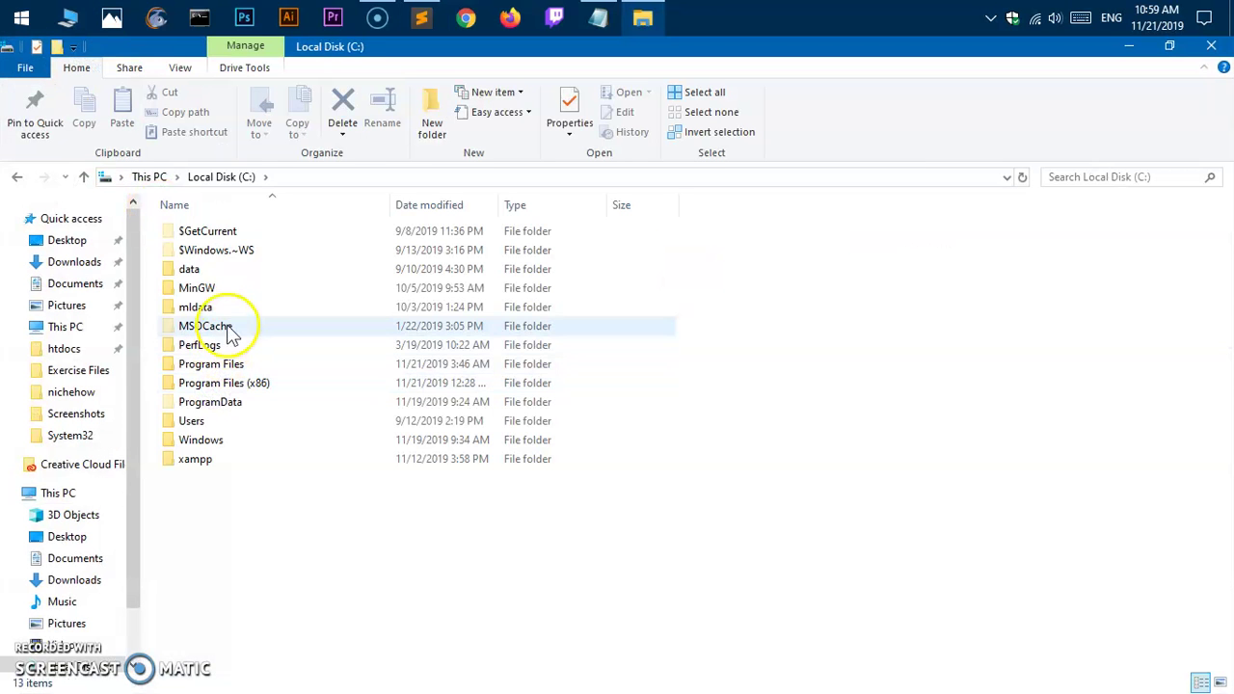
double_click(234, 363)
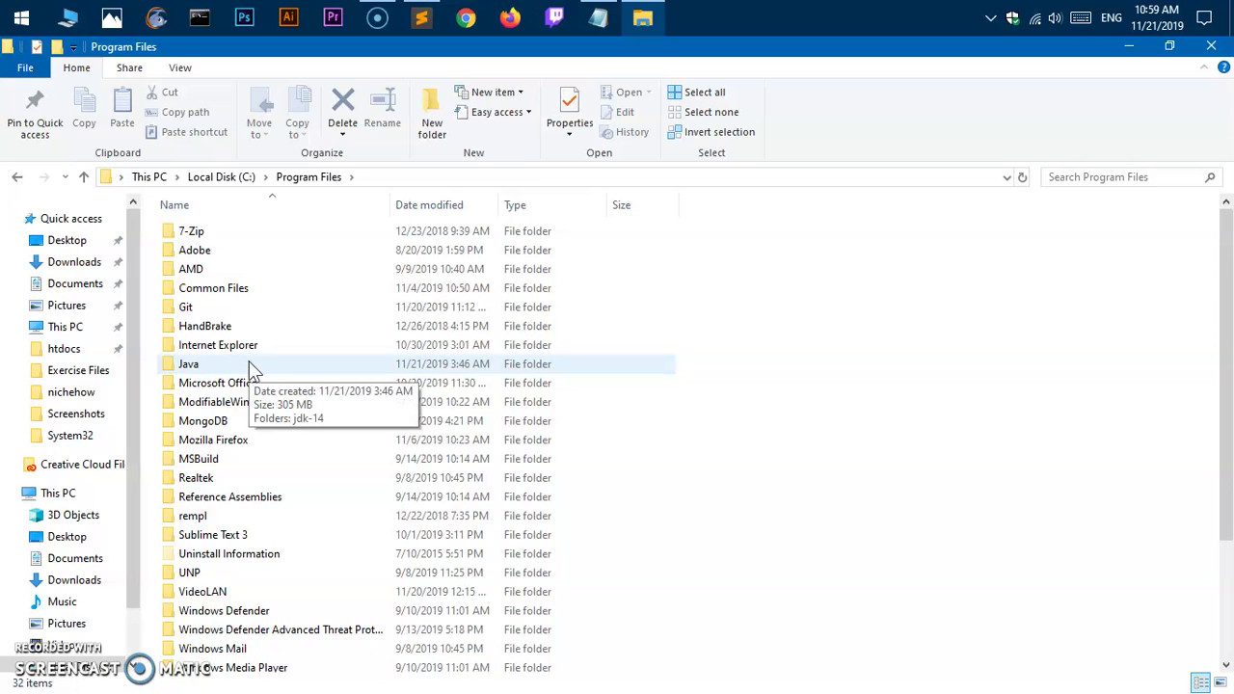
left_click(218, 179)
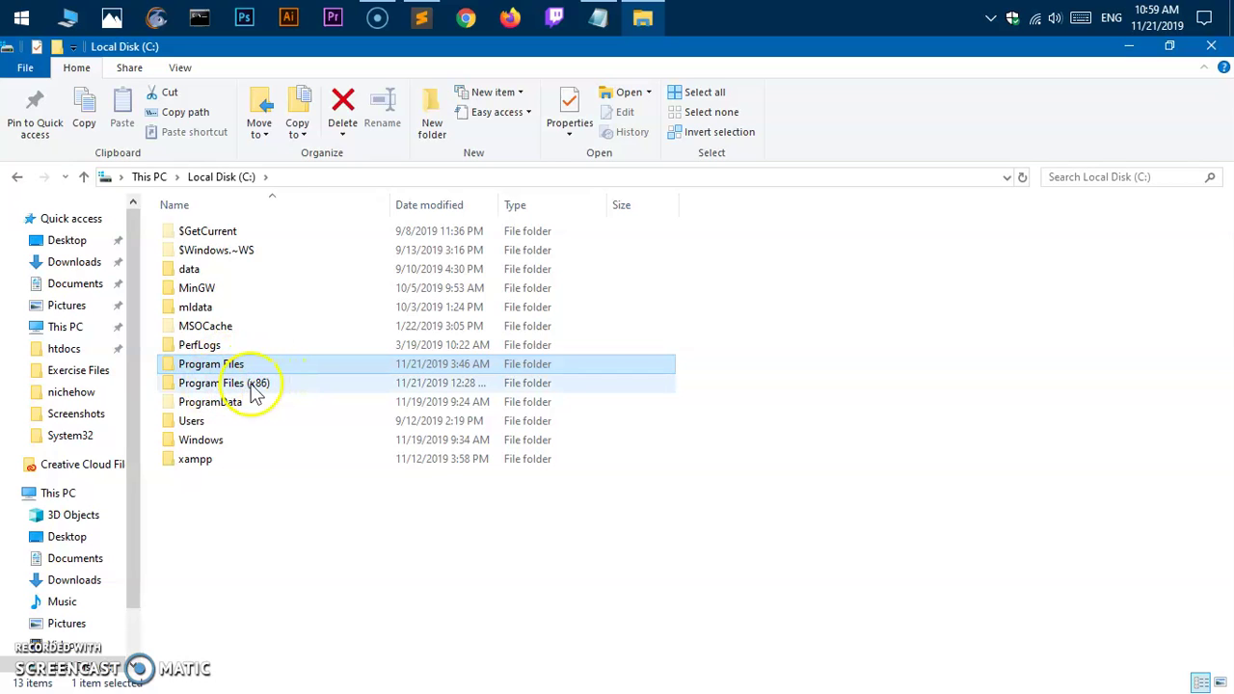
left_click(250, 365)
double_click(250, 365)
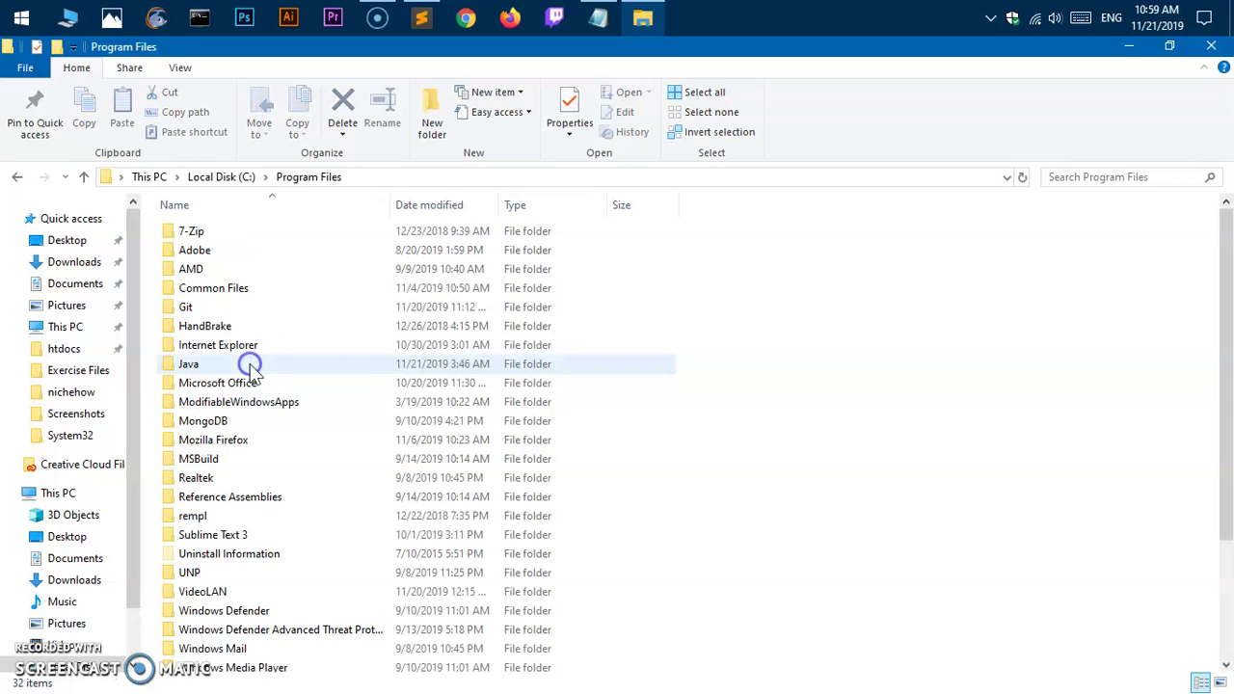
double_click(250, 363)
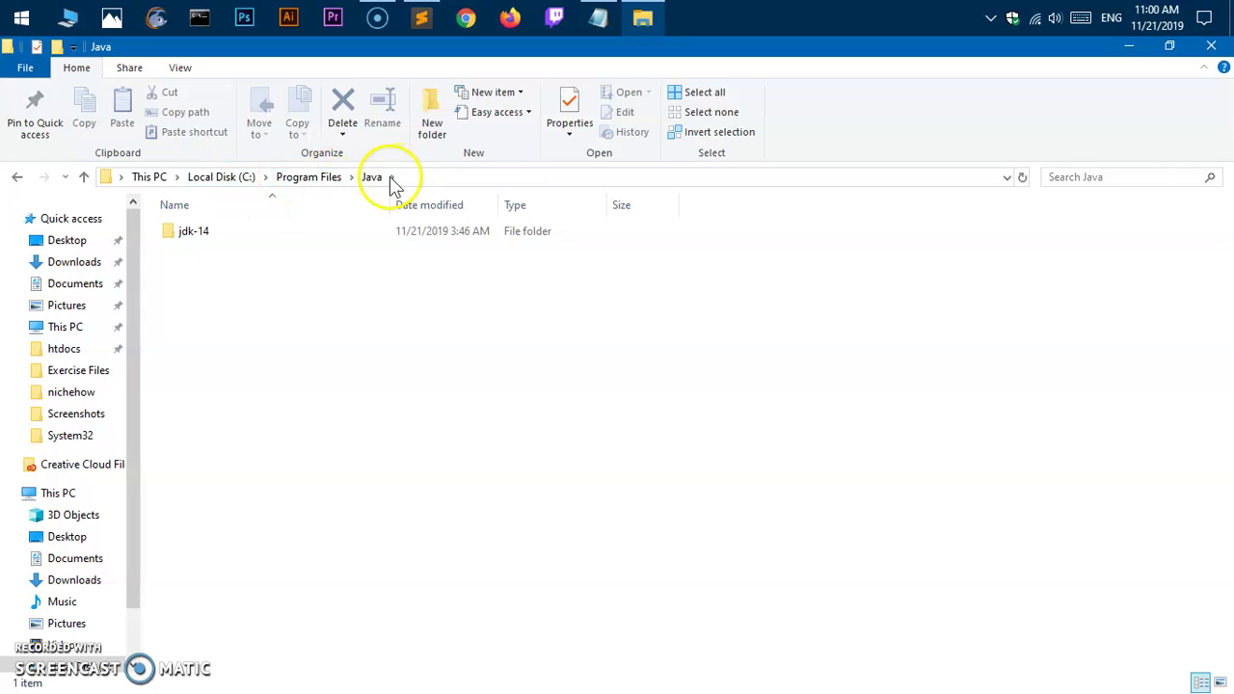
double_click(212, 240)
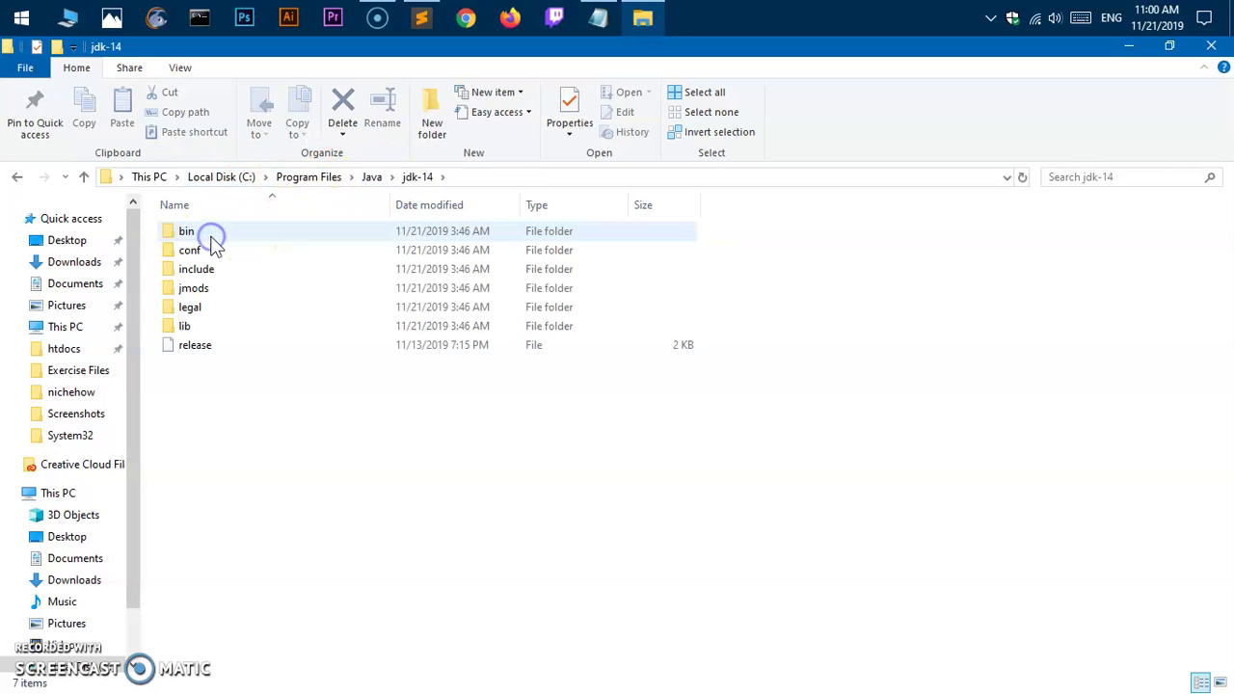
double_click(212, 240)
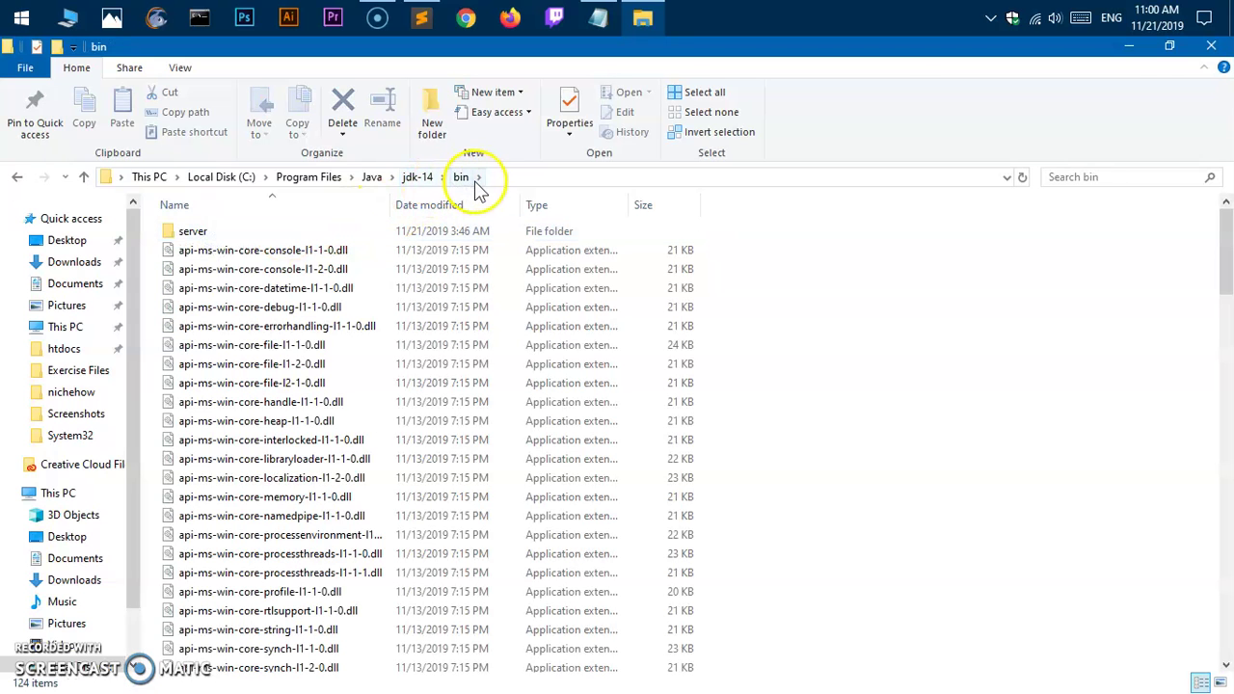
- Copy the bin folder path from the address bar and close File Explorer
left_click(109, 181)
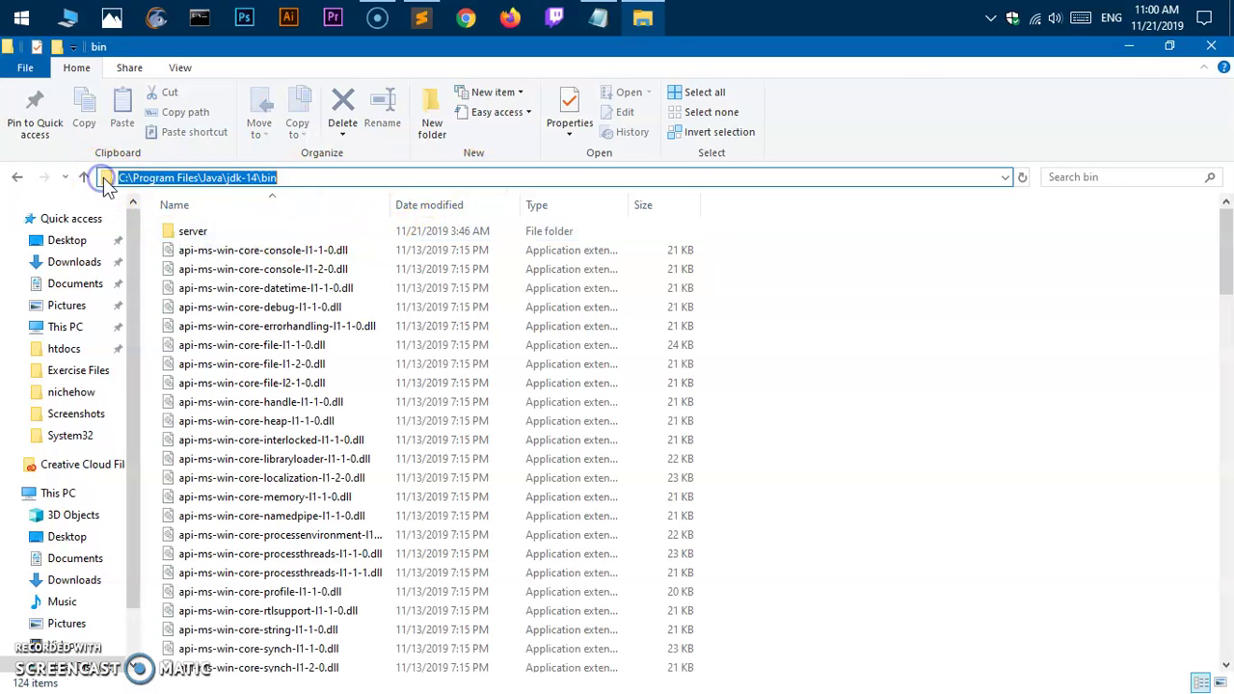
right_click(177, 178)
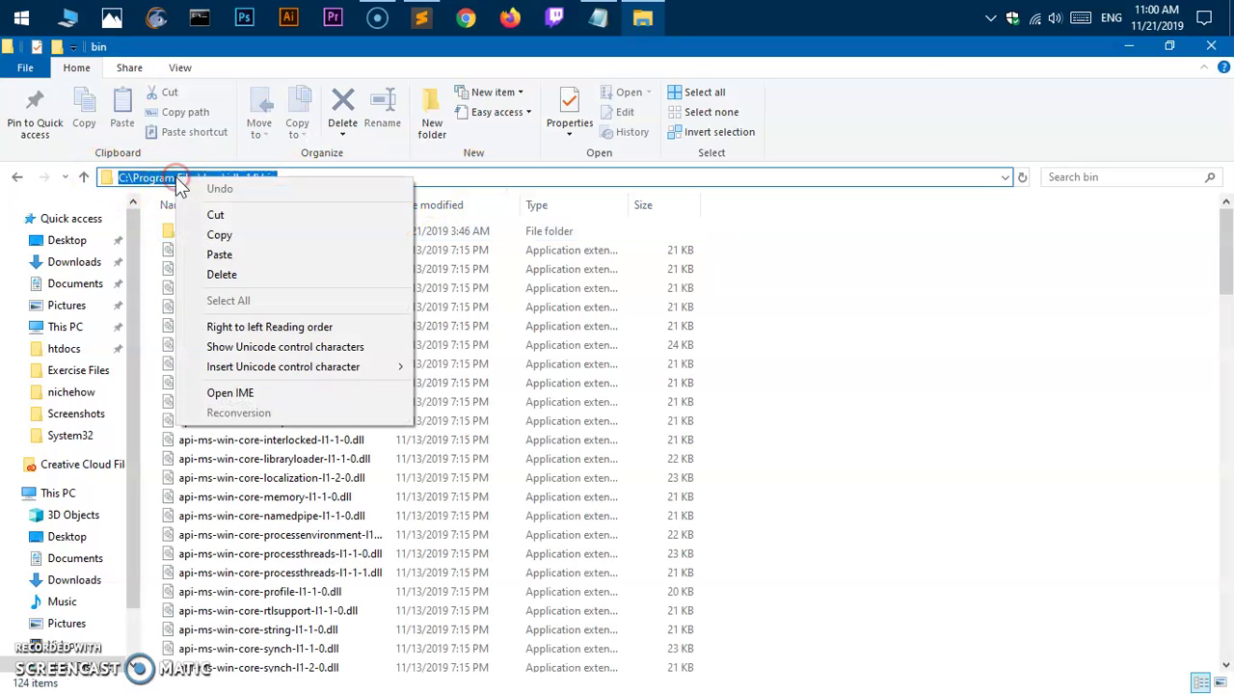
left_click(218, 234)
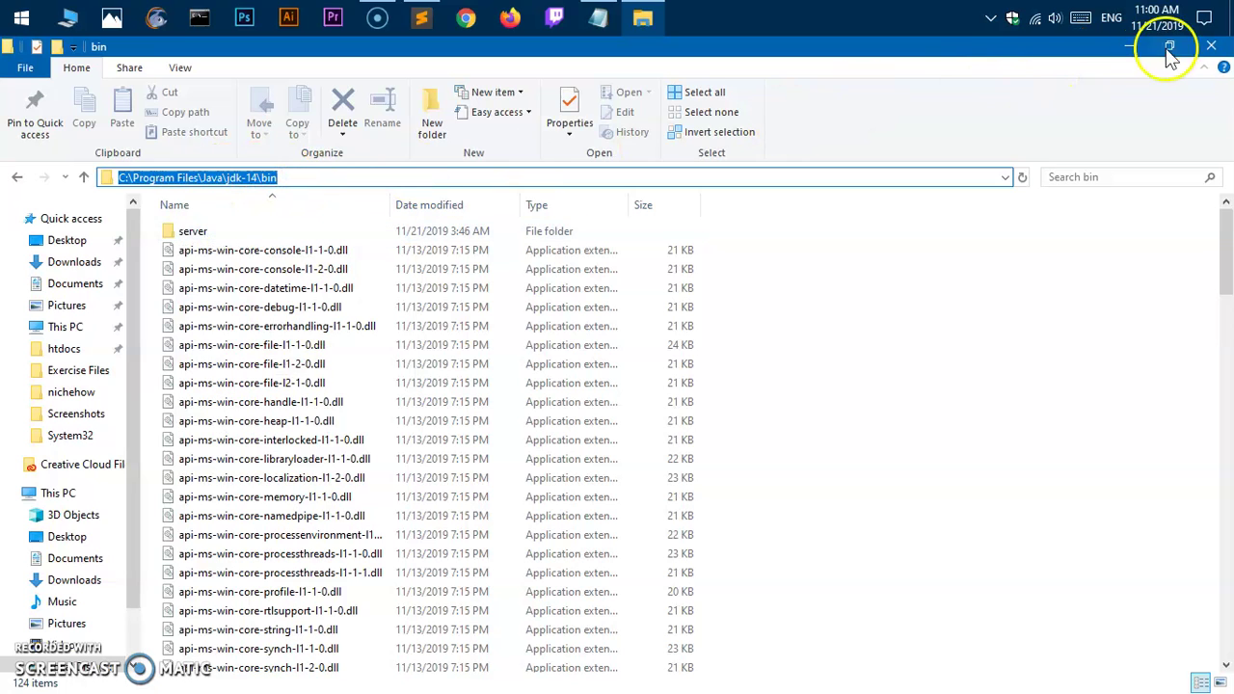
left_click(1200, 48)
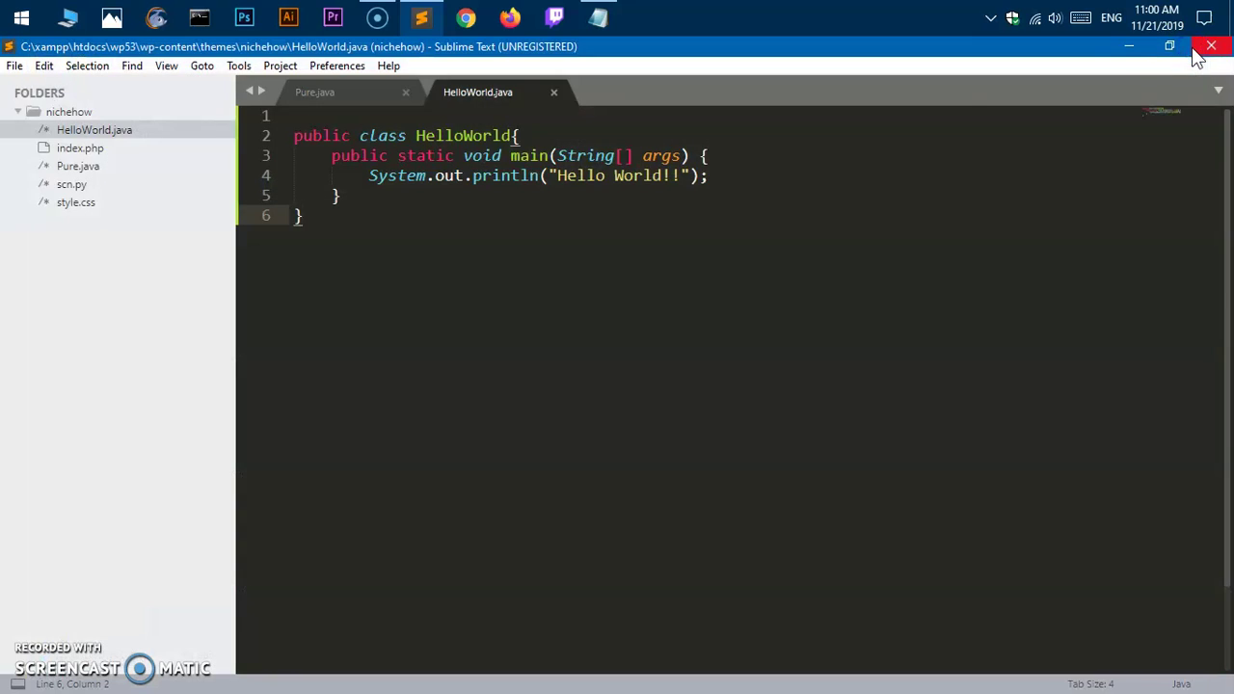
- Search 'var' to reach System Properties' Environment Variables and select the system Path variable
left_click(21, 17)
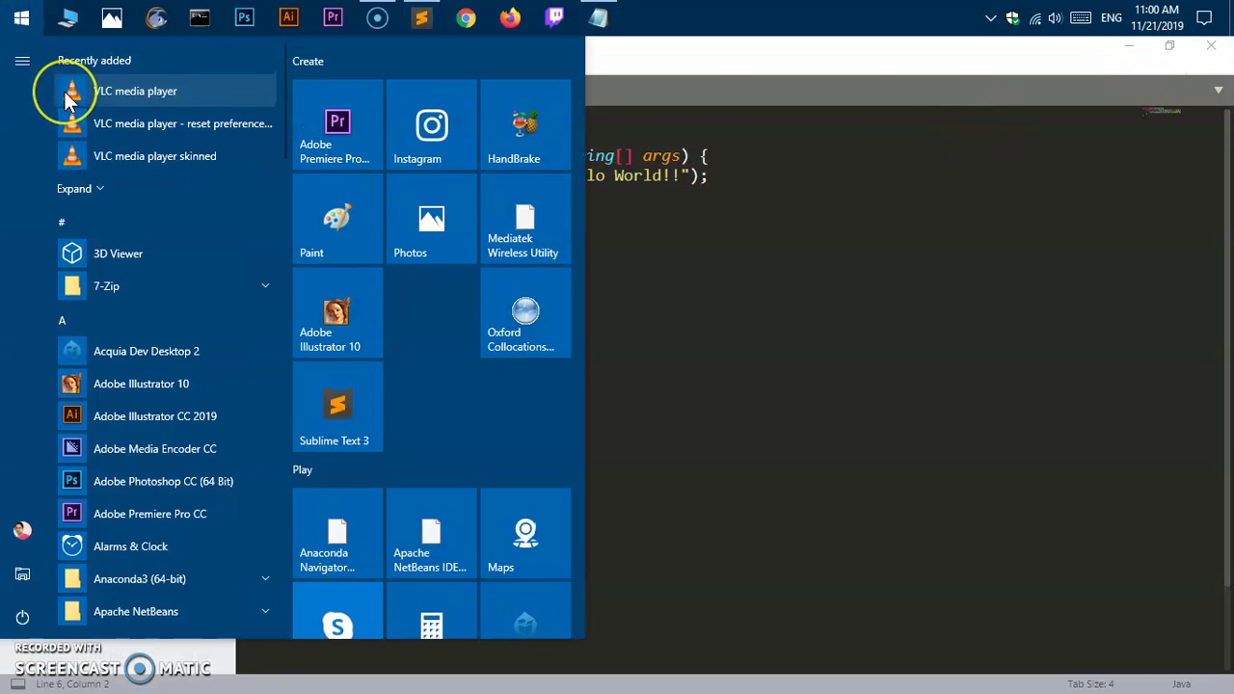
type("var")
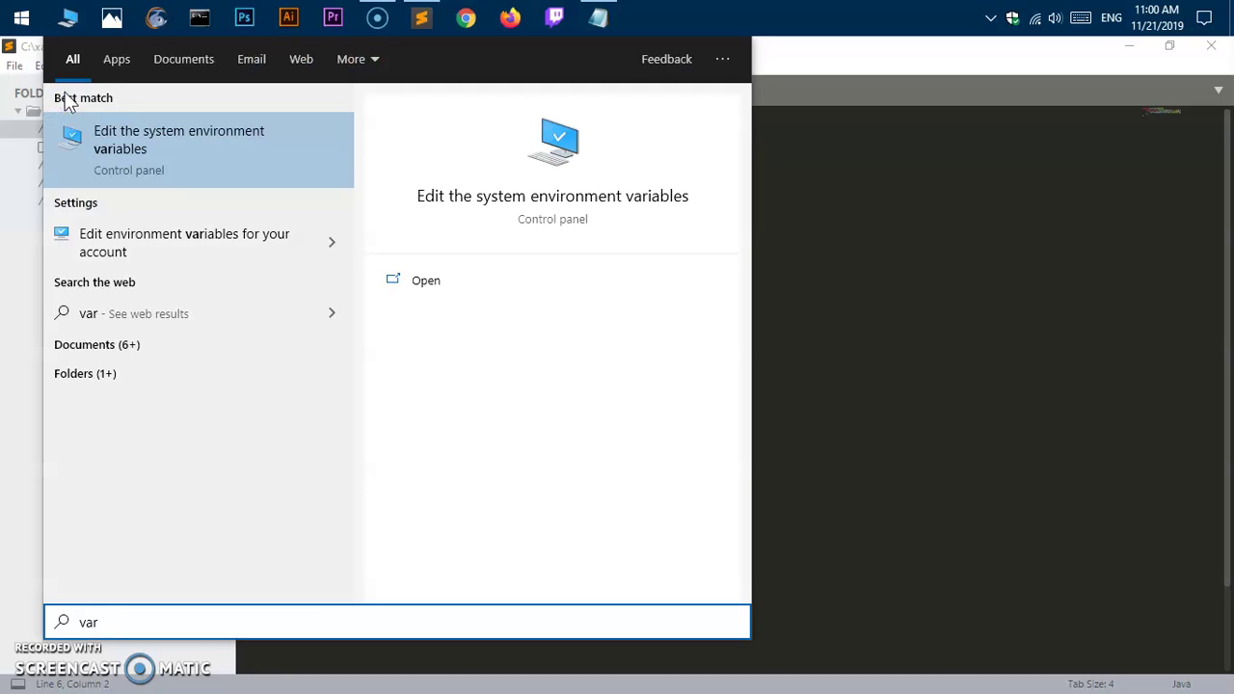
left_click(145, 177)
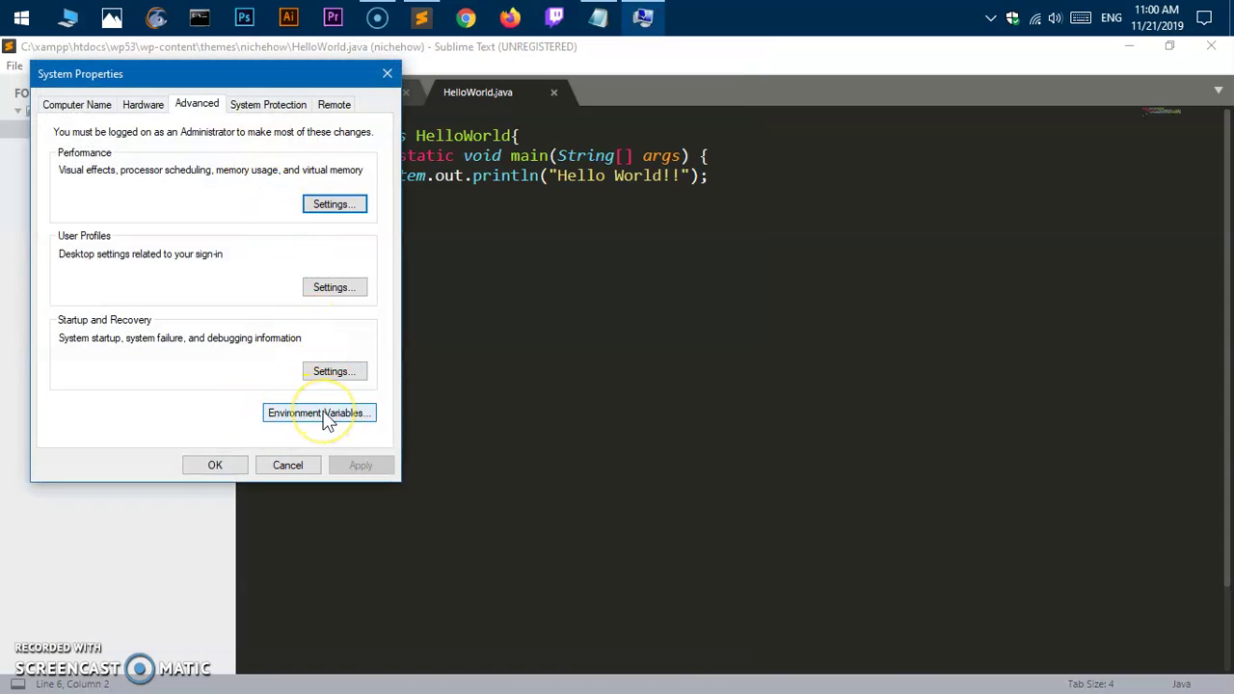
left_click(328, 415)
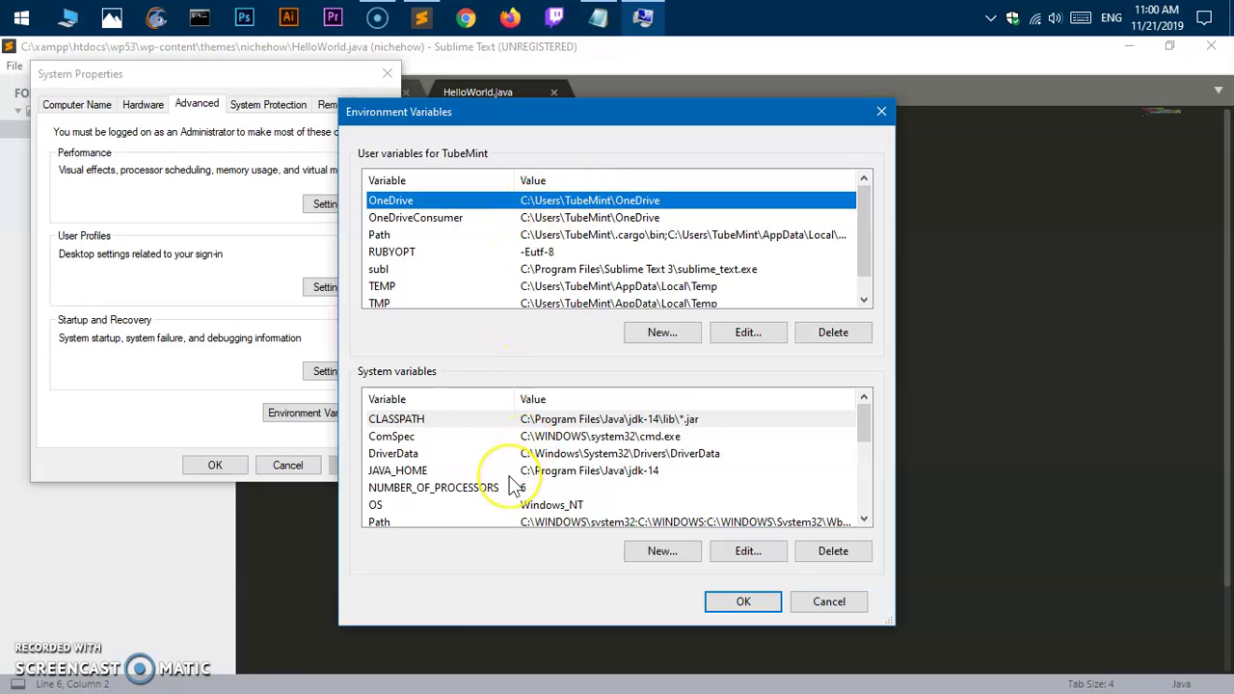
scroll(758, 460, "down", 2)
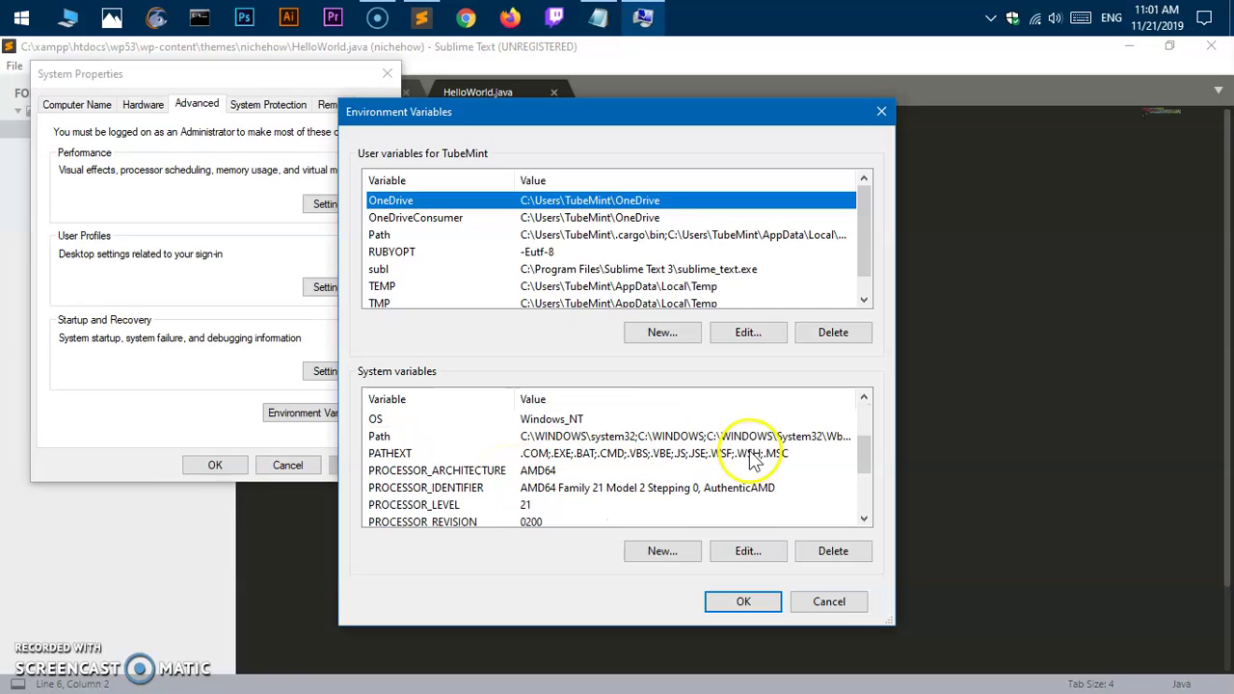
left_click(557, 439)
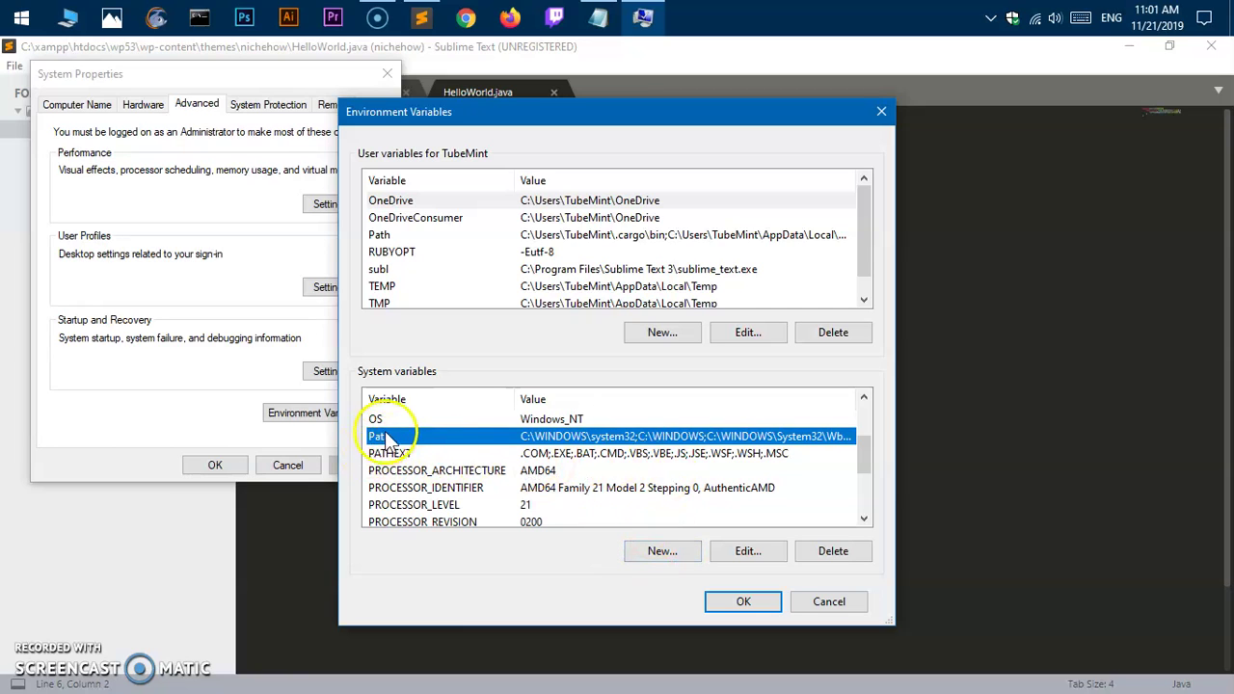
- Add C:\Program Files\Java\jdk-14\bin as a new system Path entry and save it
left_click(748, 551)
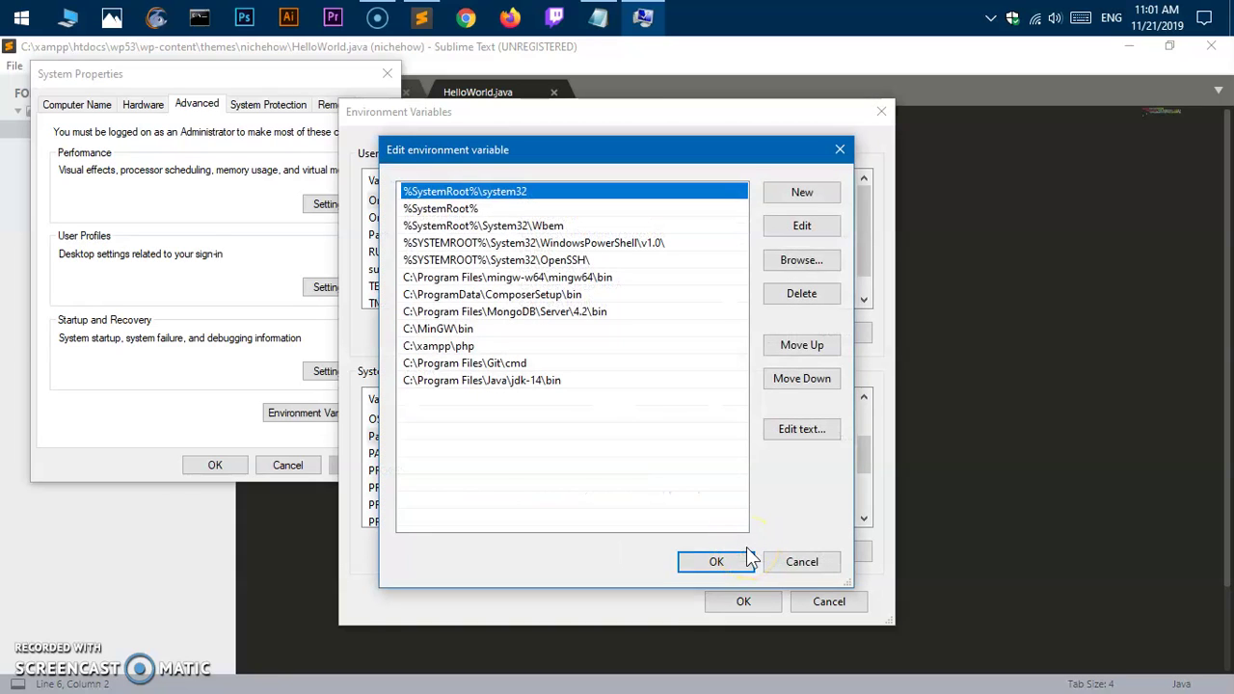
left_click(574, 384)
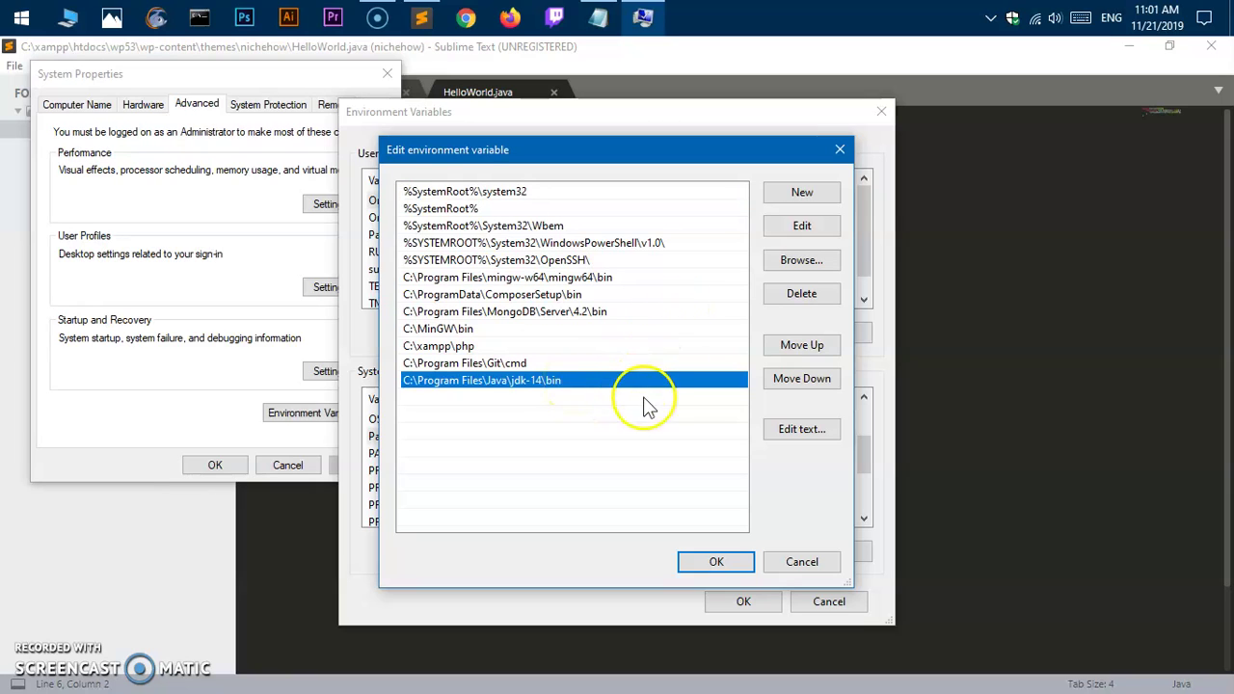
left_click(386, 171)
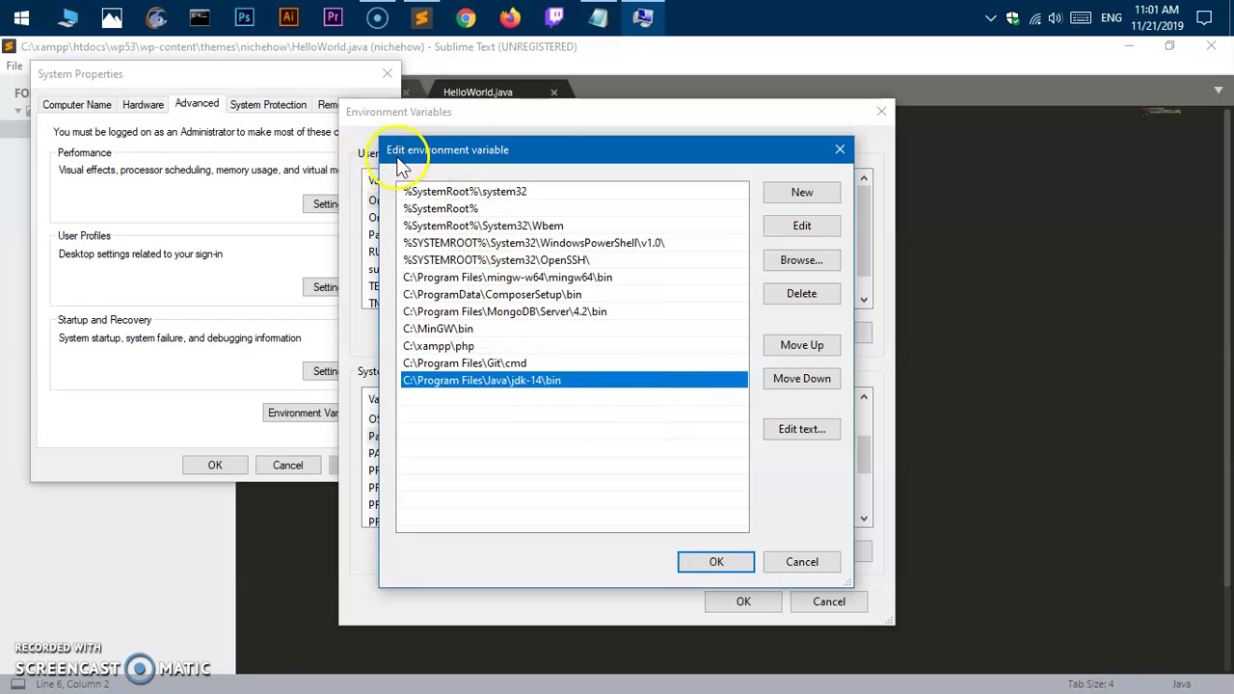
left_click(783, 193)
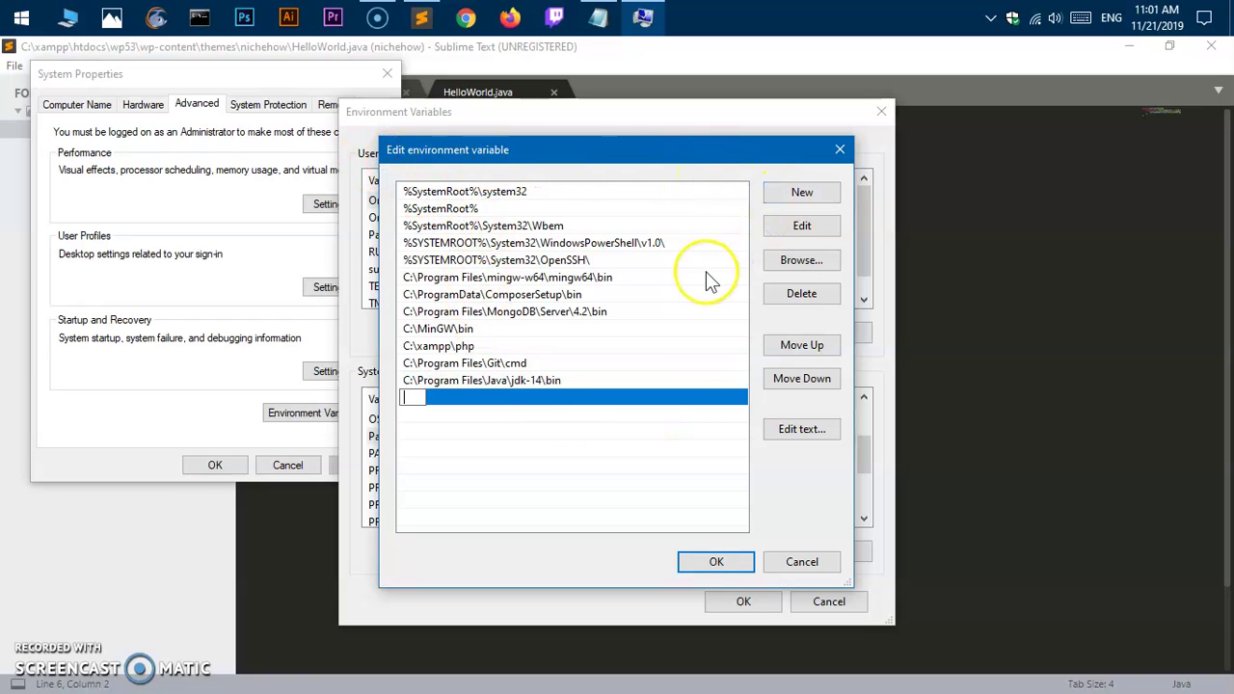
key("ctrl+v")
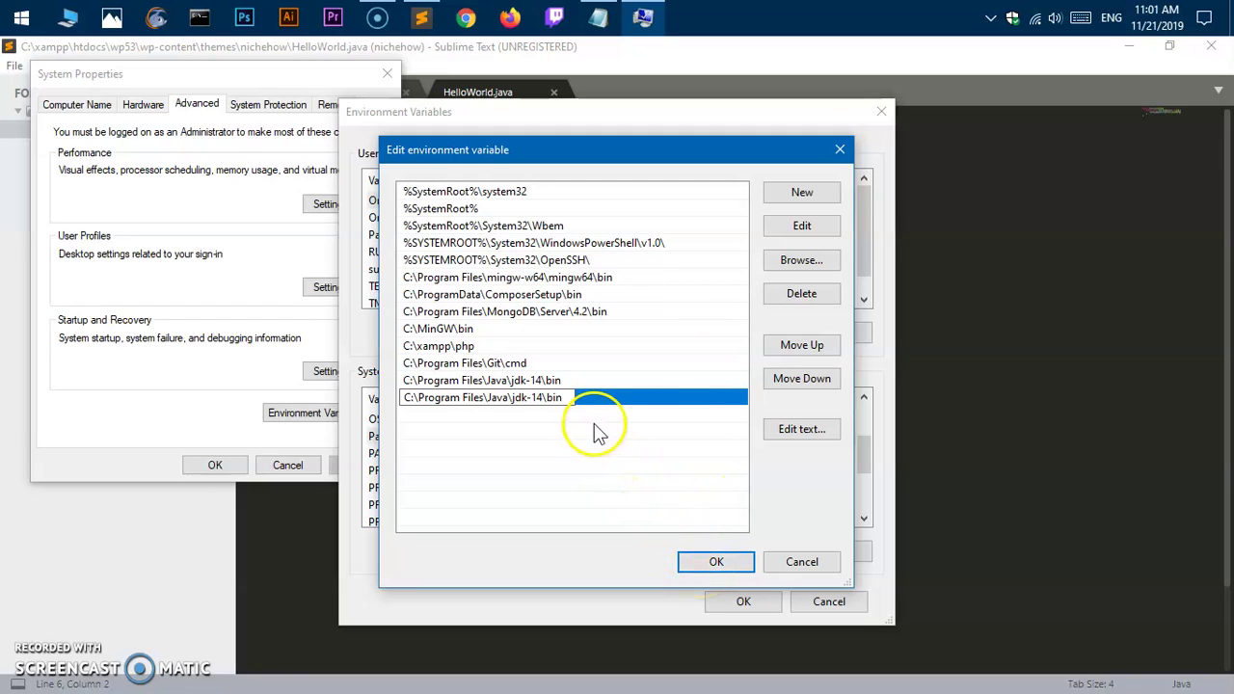
left_click(721, 563)
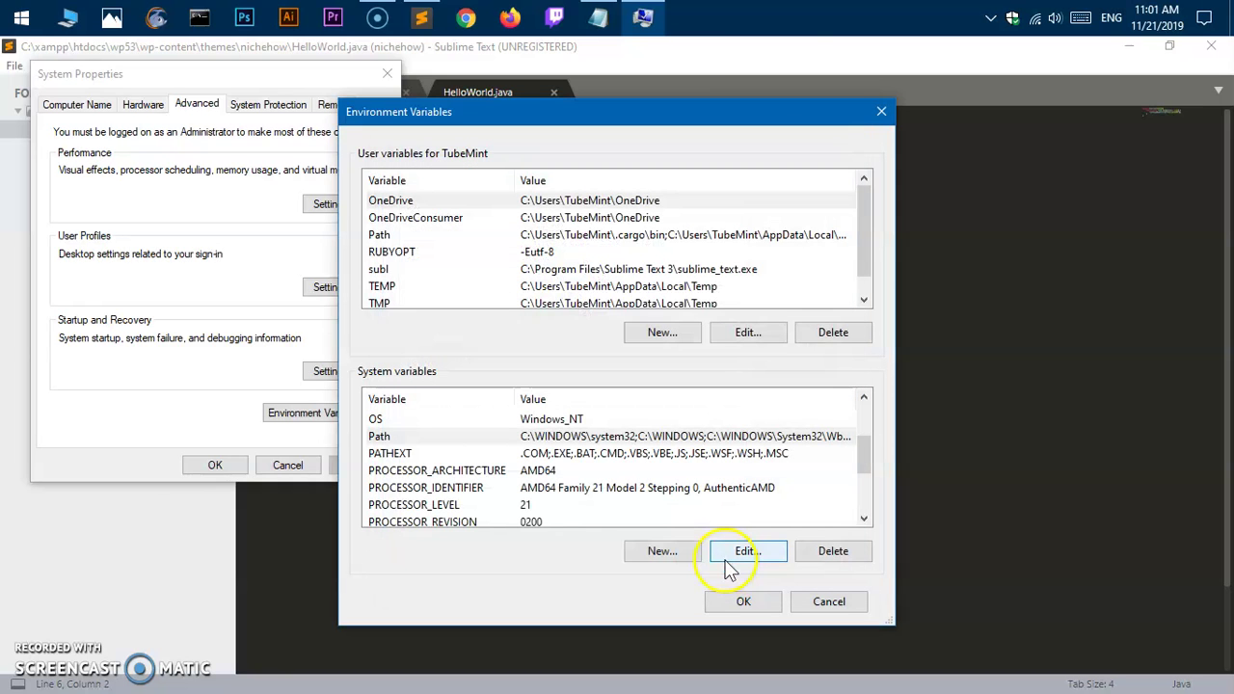
- Reopen the system Path entries and select a duplicate jdk-14\bin entry
left_click(610, 446)
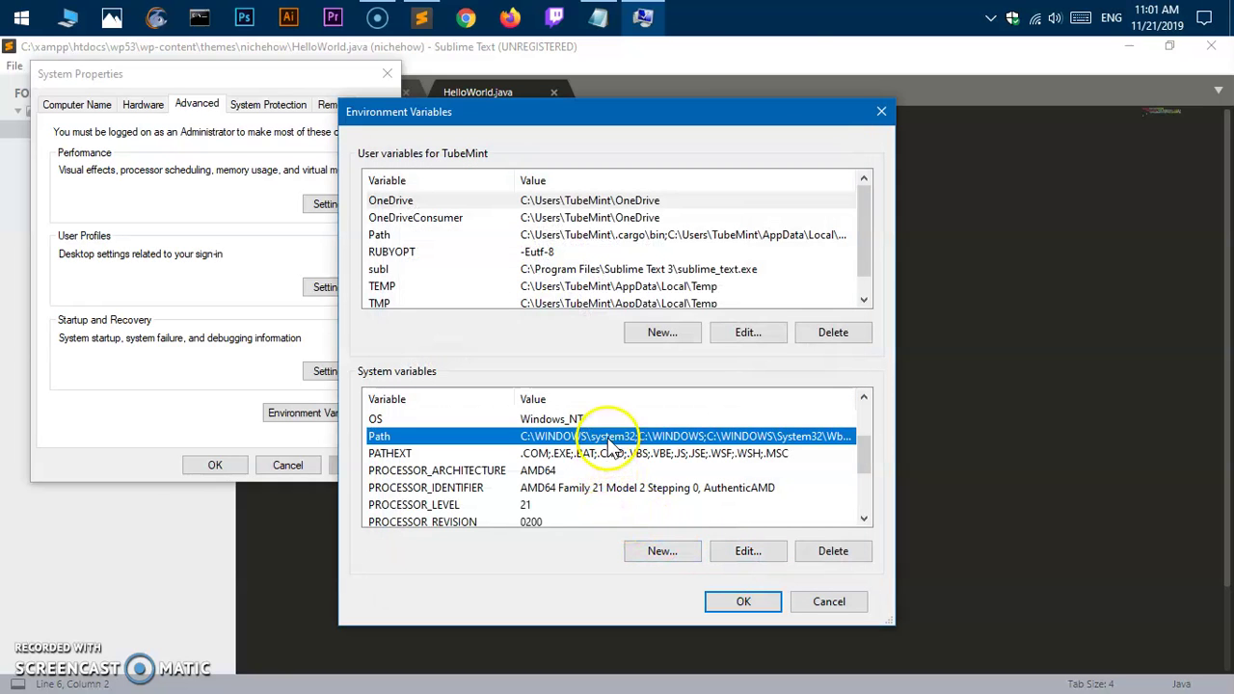
left_click(748, 551)
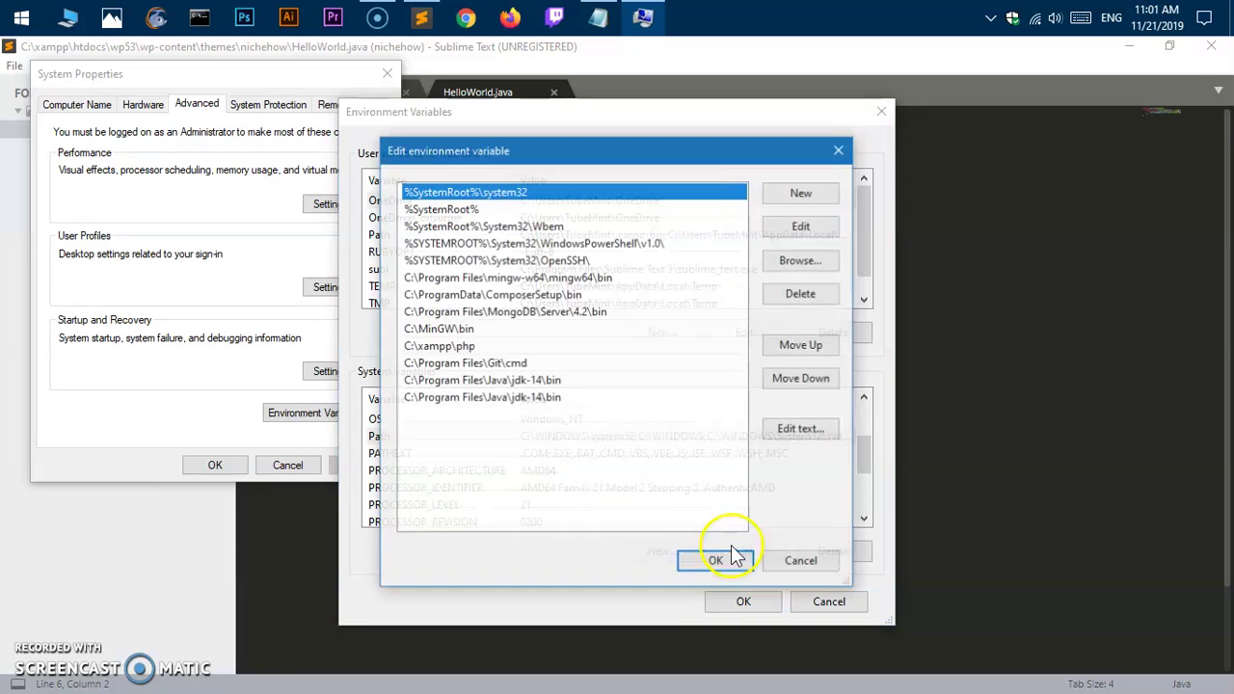
left_click(586, 380)
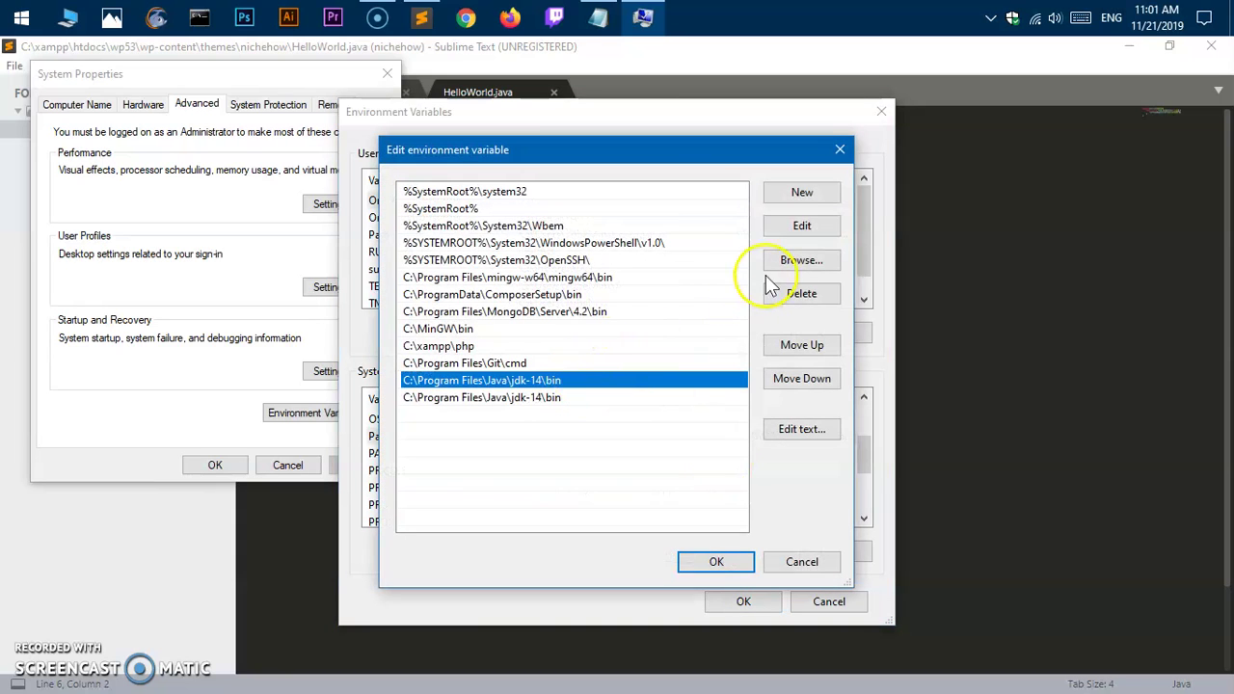
- Delete the duplicate jdk-14\bin Path entry and save the Path changes
left_click(800, 294)
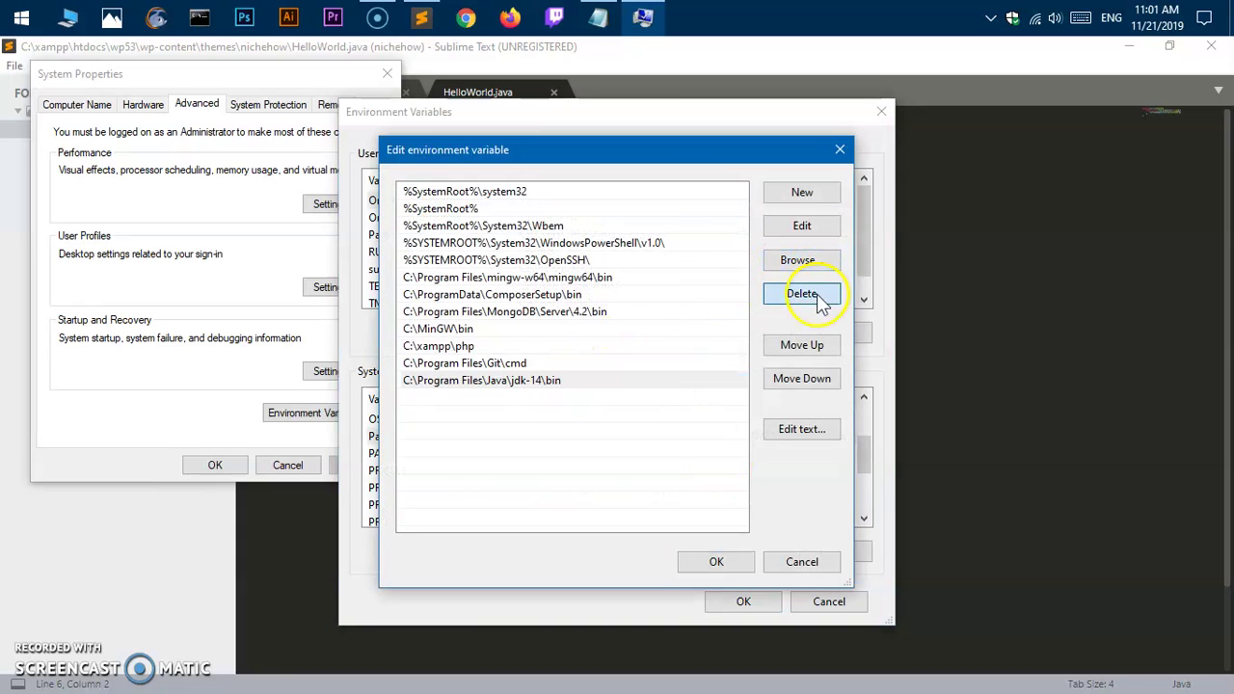
left_click(743, 562)
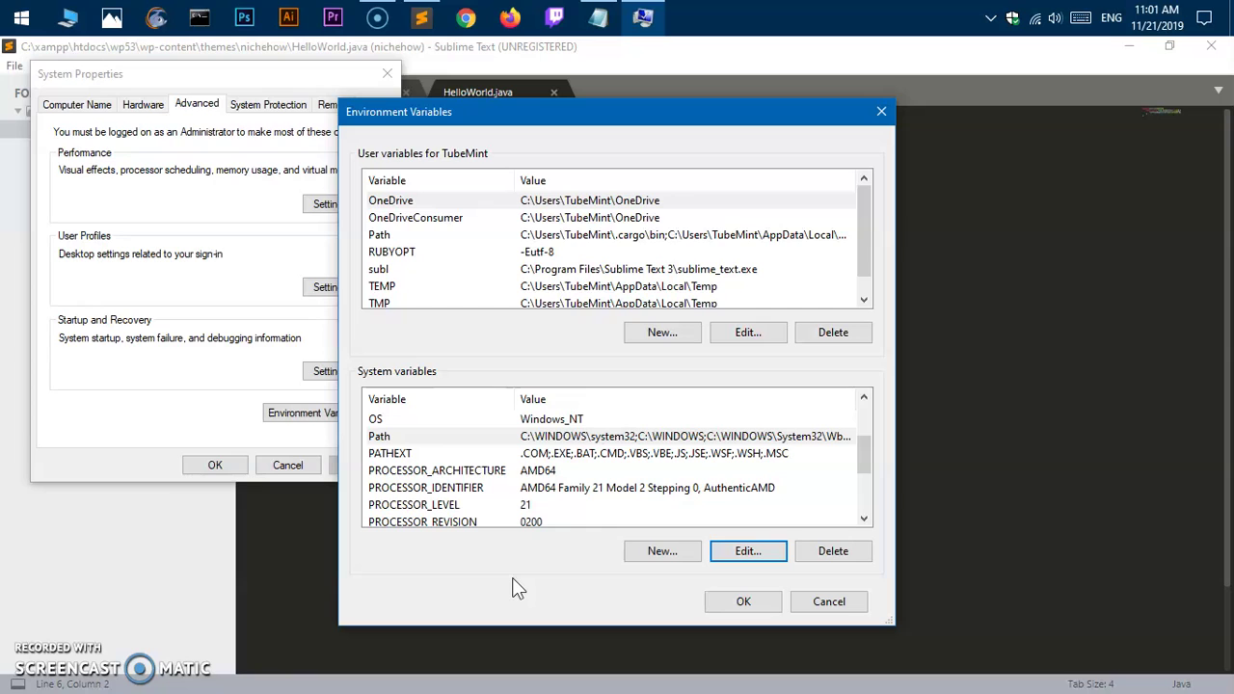
scroll(567, 521, "down", 2)
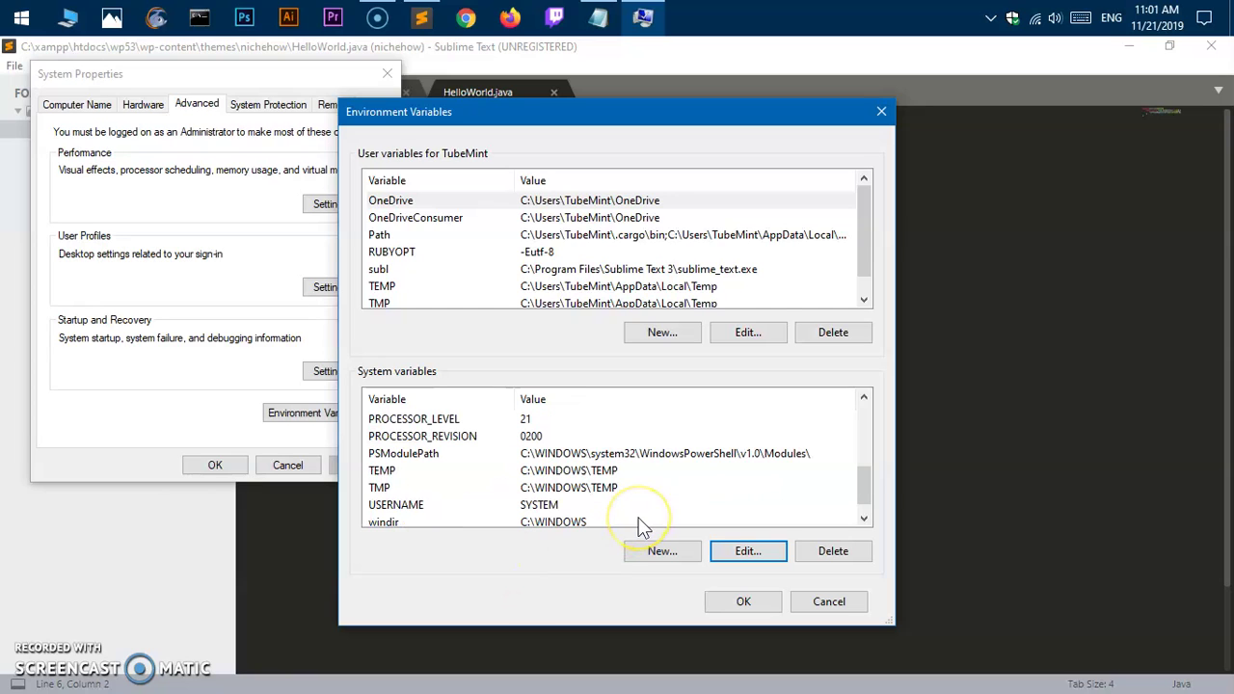
scroll(639, 521, "up", 3)
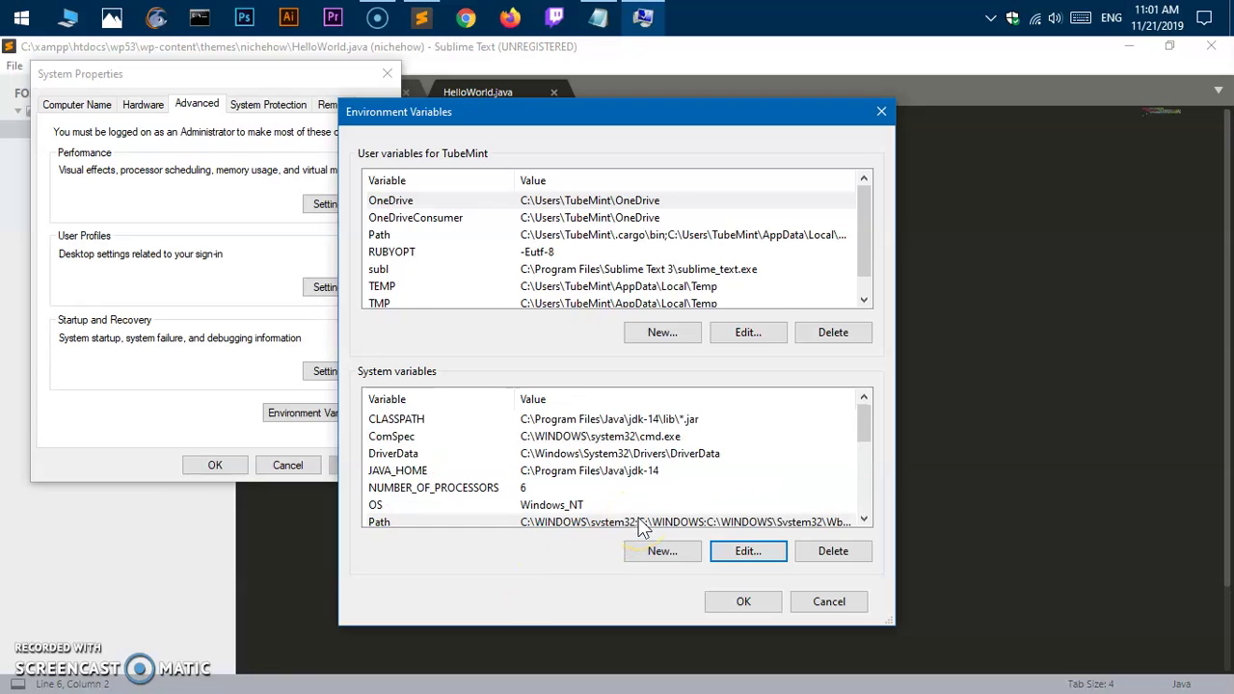
- Delete the JAVA_HOME system variable
left_click(659, 554)
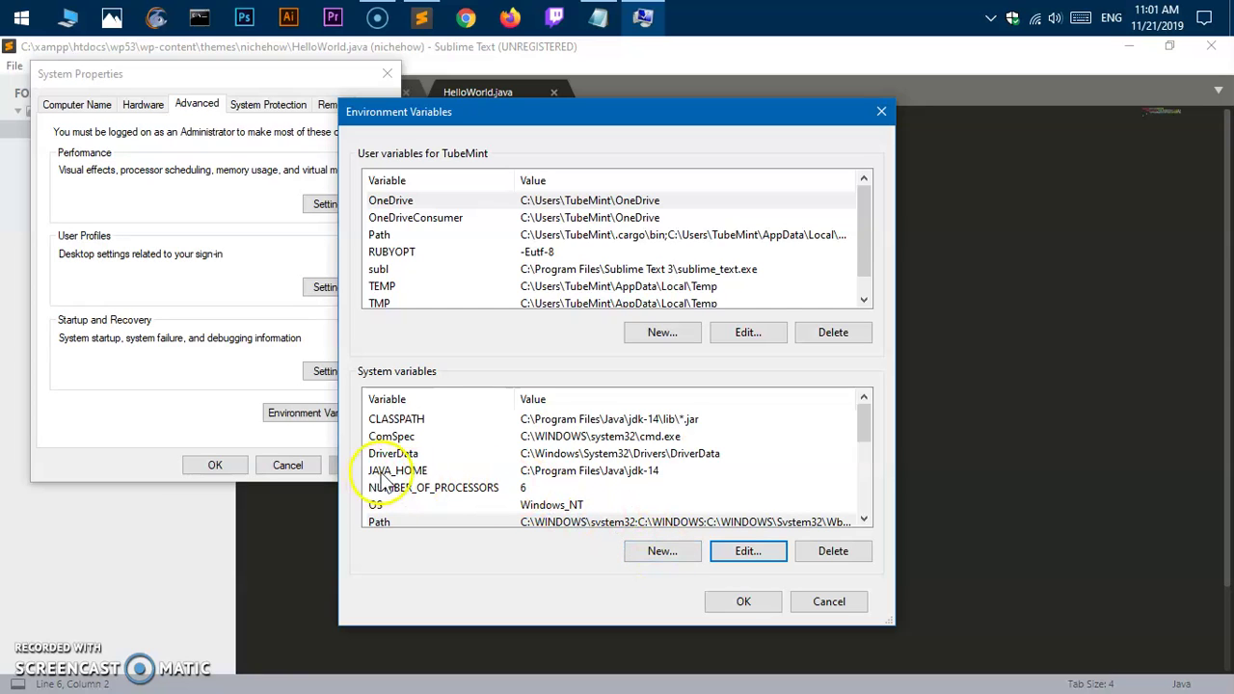
left_click(507, 473)
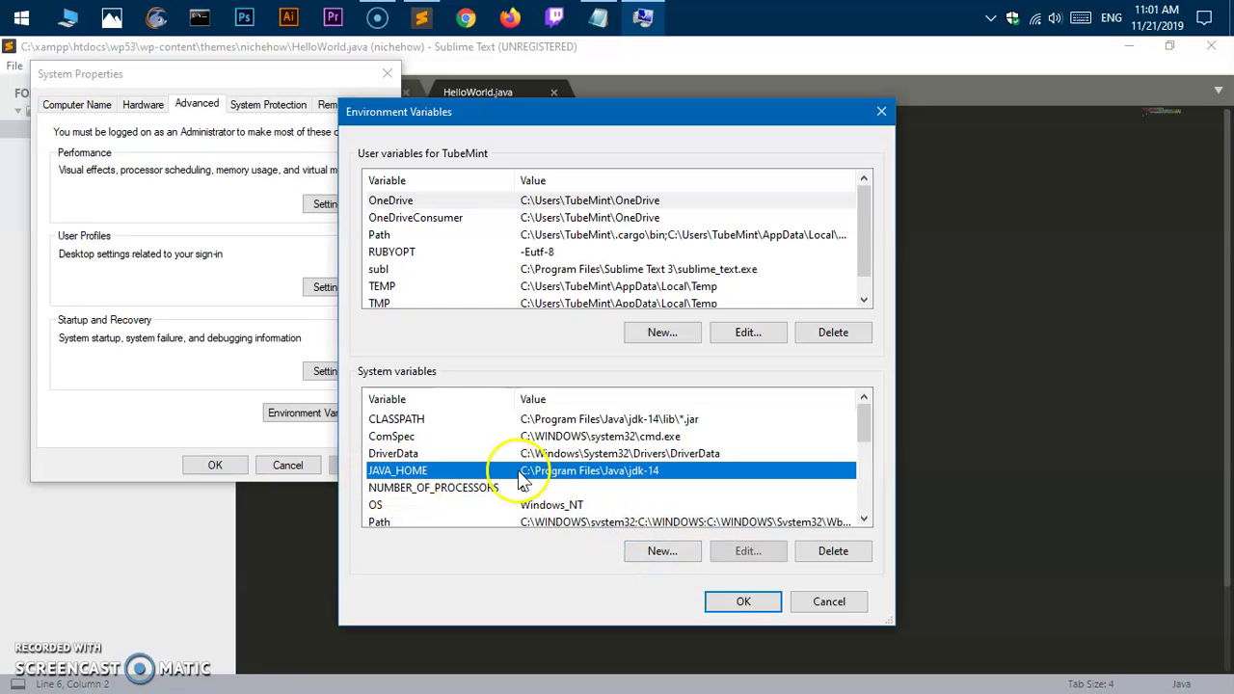
left_click(831, 553)
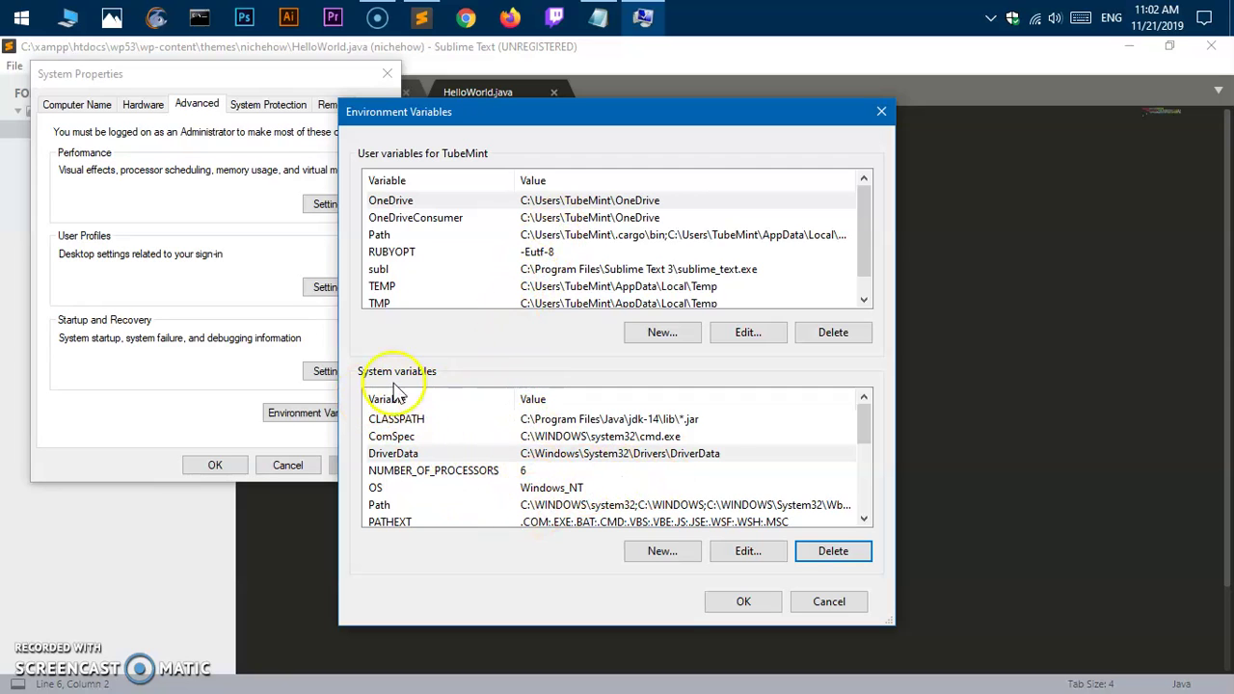
- Create system variable JAVA_HOME with the value C:\Program Files\Java\jdk-14
left_click(661, 552)
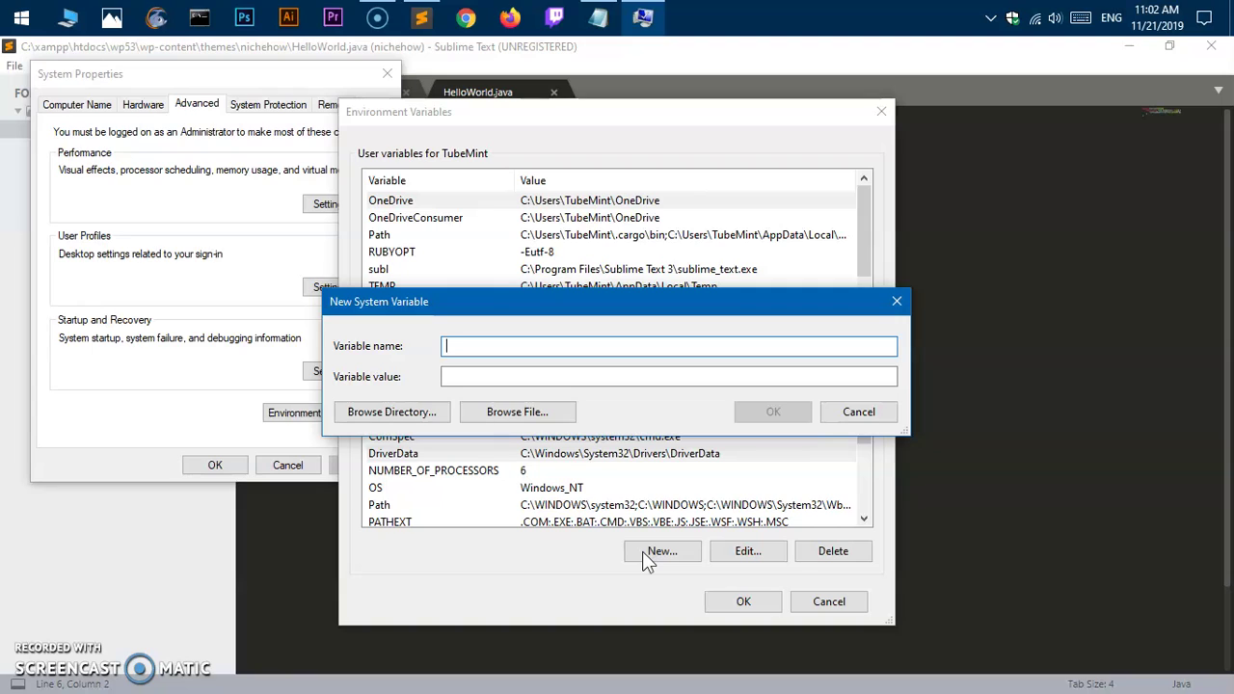
type("JAVA_HOME")
left_click(446, 376)
type("C:\\Program Files\\Java\\jdk-14\\bin")
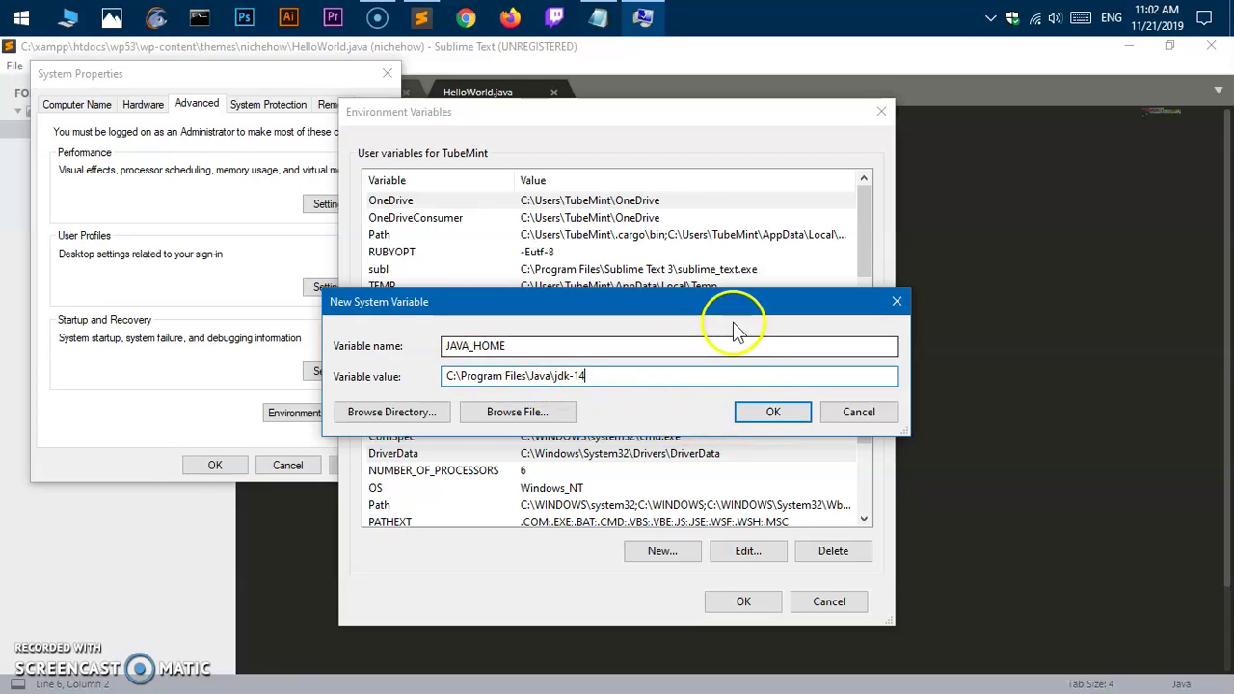
left_click(773, 413)
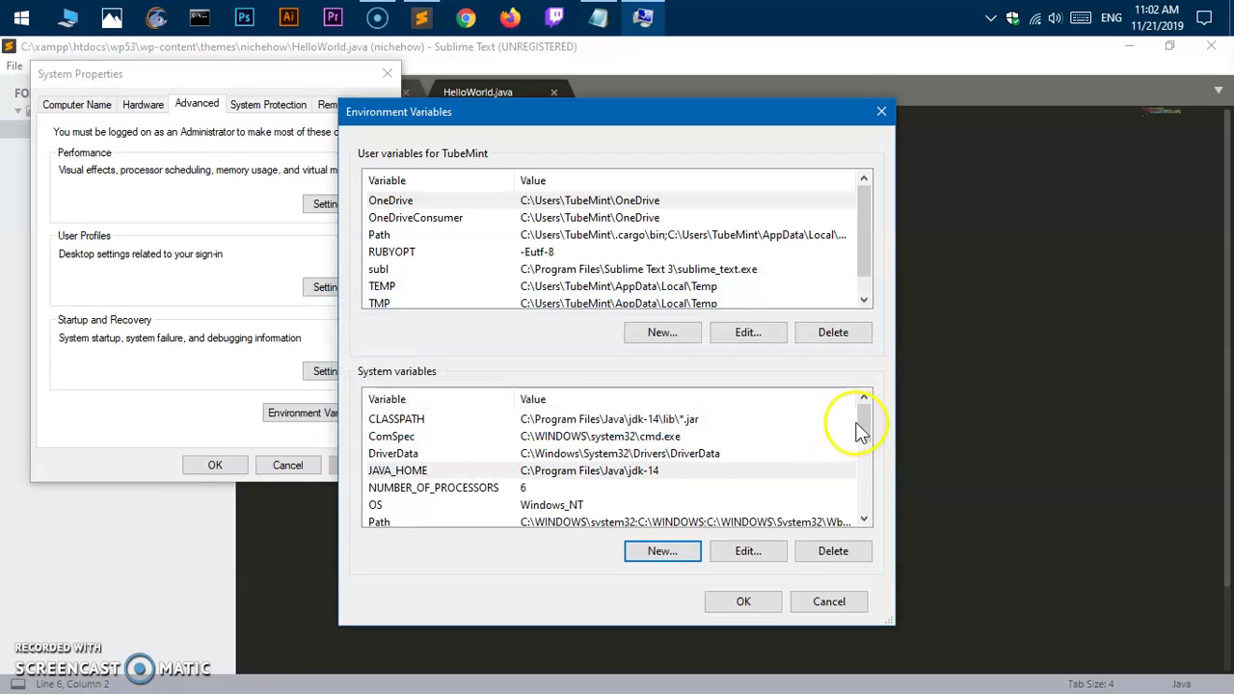
mouse_move(864, 420)
left_mouse_down()
mouse_move(862, 496)
mouse_move(868, 412)
left_mouse_up()
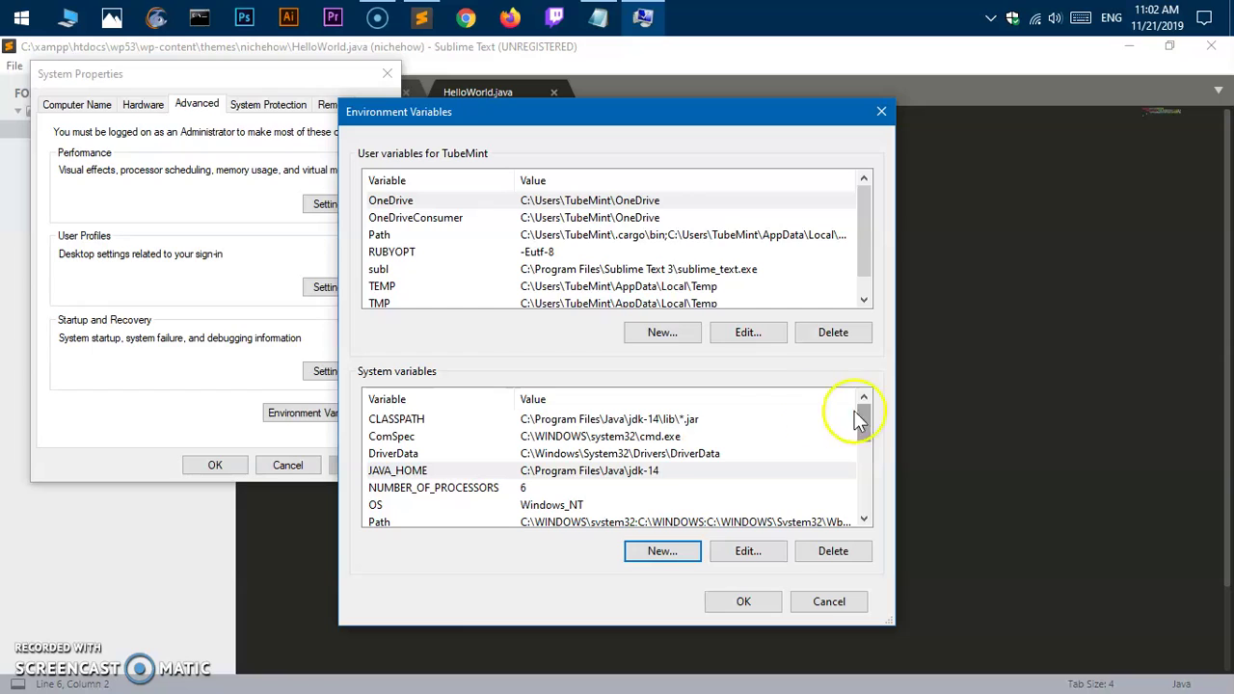
left_click(696, 420)
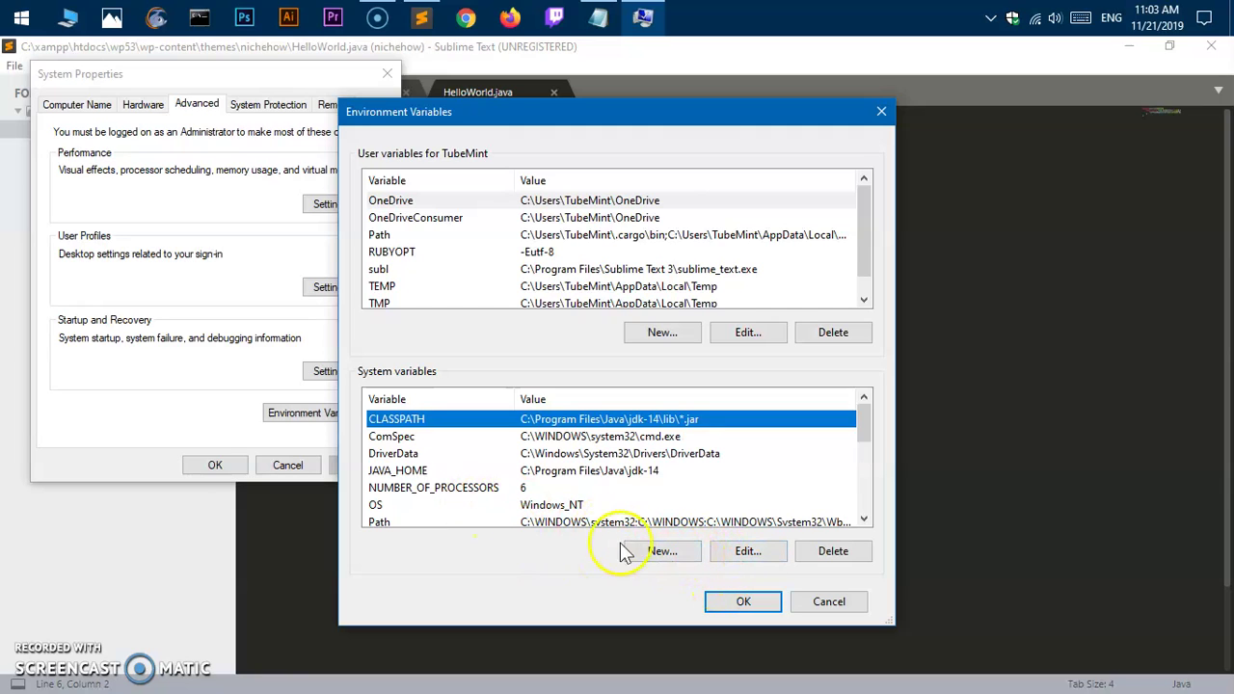
- Edit the CLASSPATH system variable so its value is C:\Program Files\Java\jdk-14\lib\*.jar
left_click(683, 557)
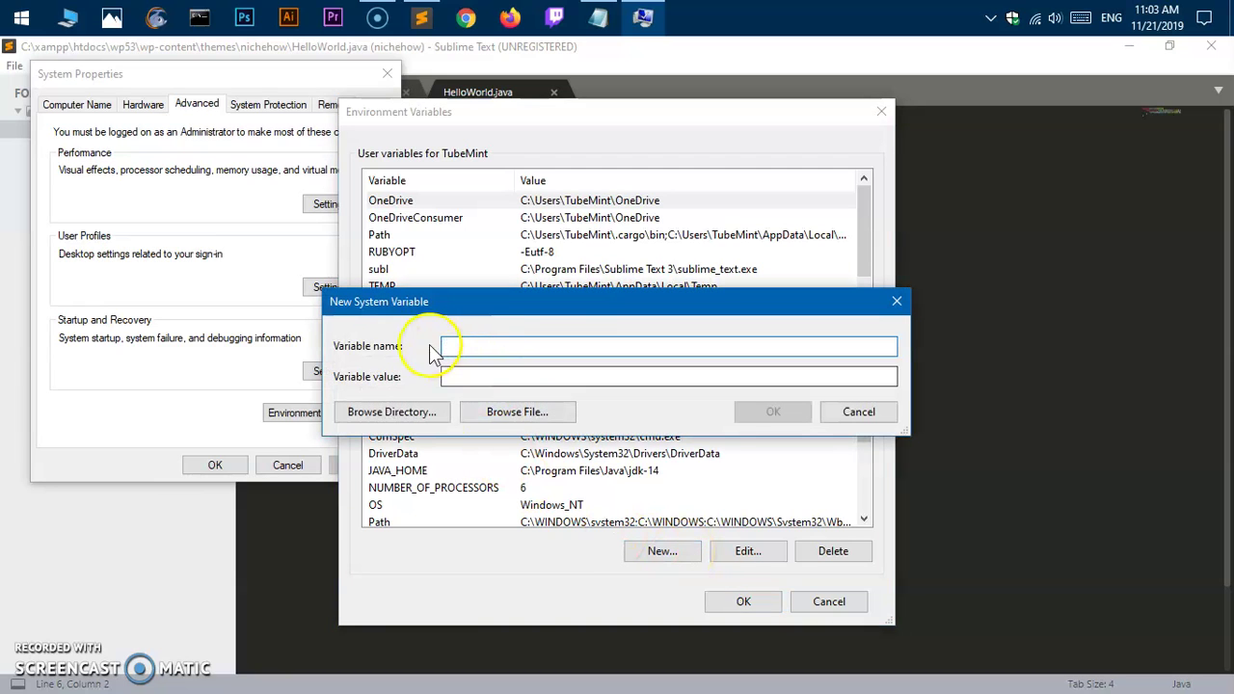
left_click(858, 412)
left_click(566, 424)
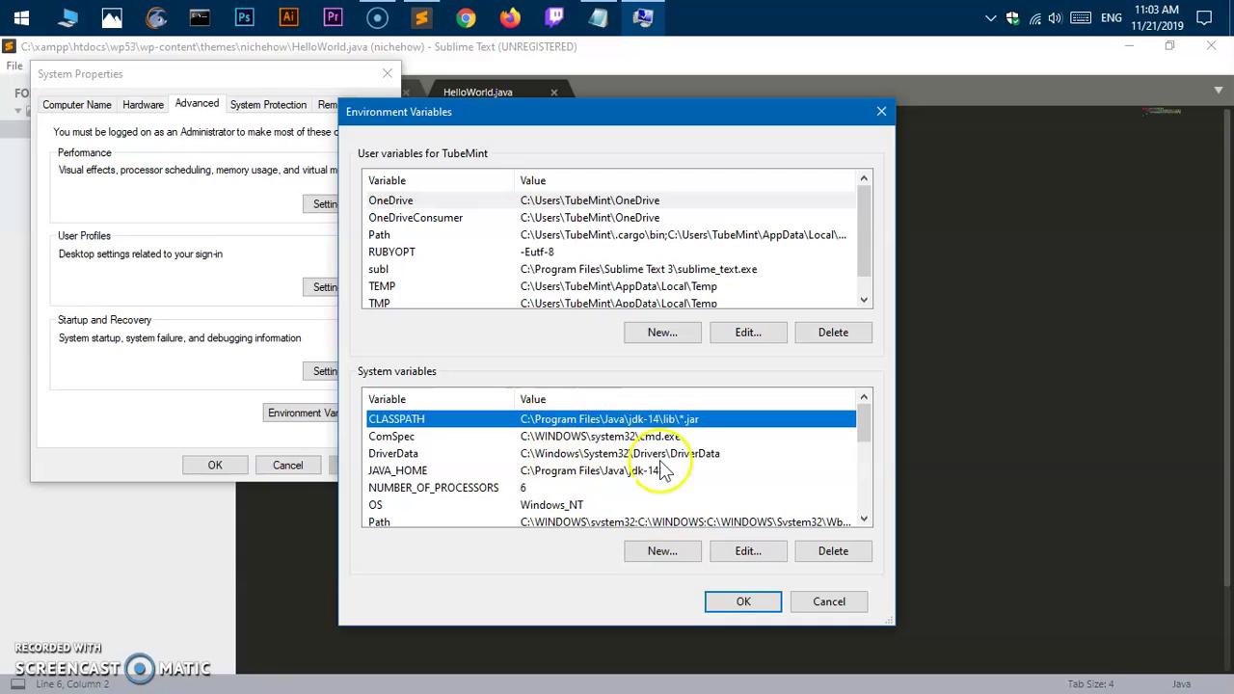
left_click(748, 550)
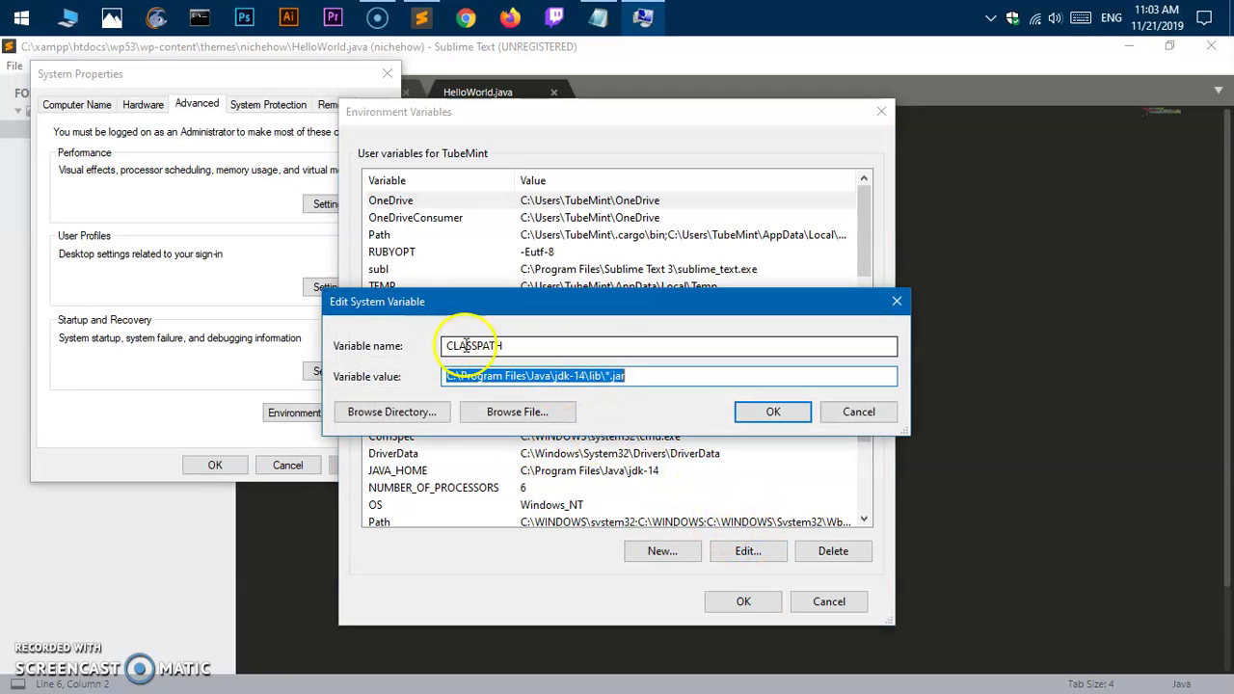
left_click(625, 379)
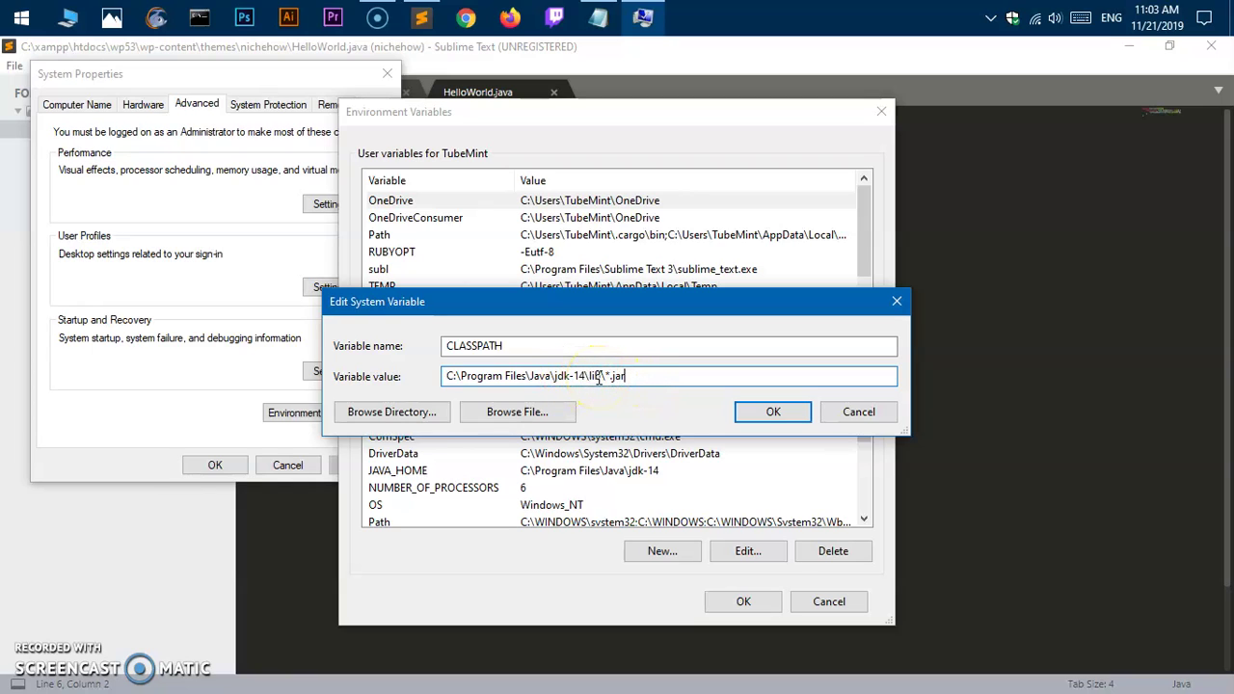
left_click(629, 375)
left_click(656, 389)
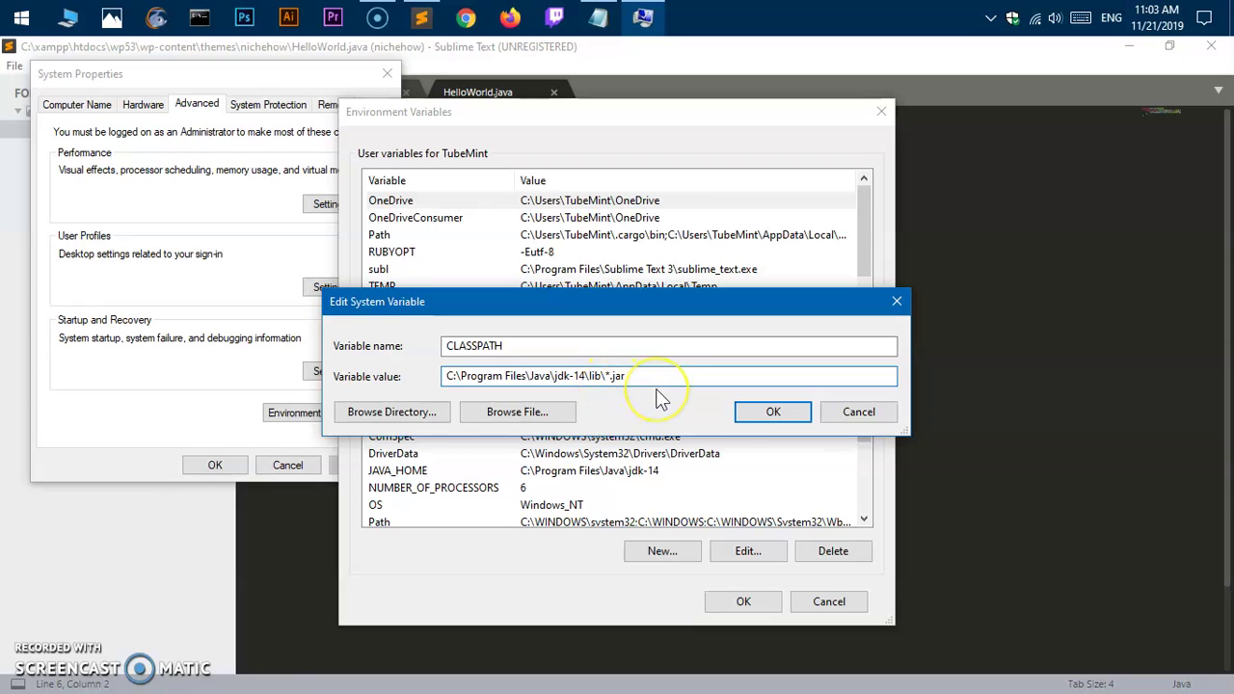
left_click(777, 410)
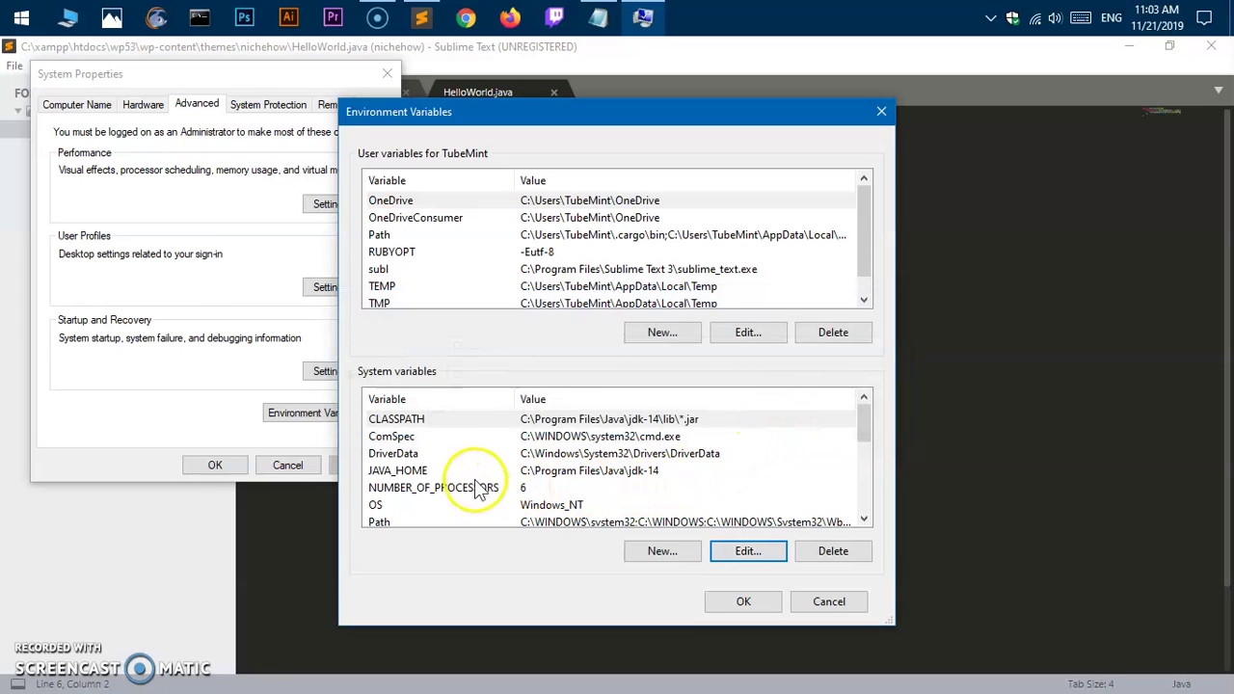
- Apply the changes and close the Environment Variables and System Properties dialogs
left_click(572, 421)
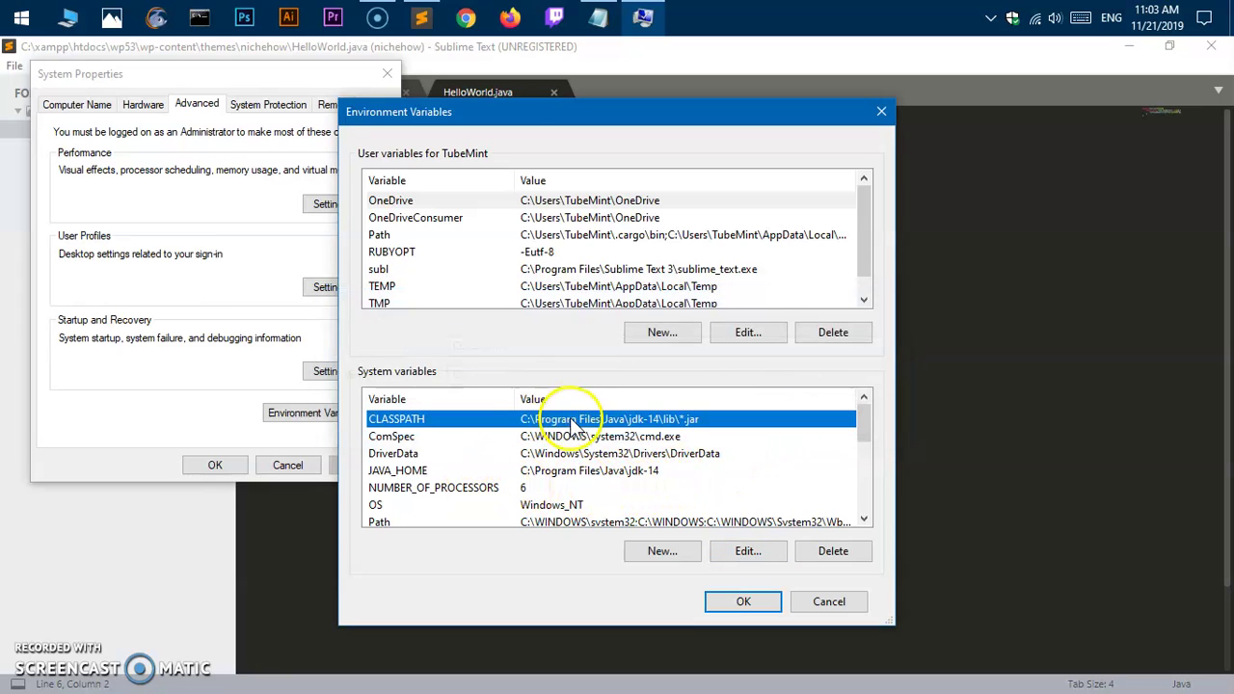
left_click(821, 554)
left_click(741, 601)
left_click(215, 466)
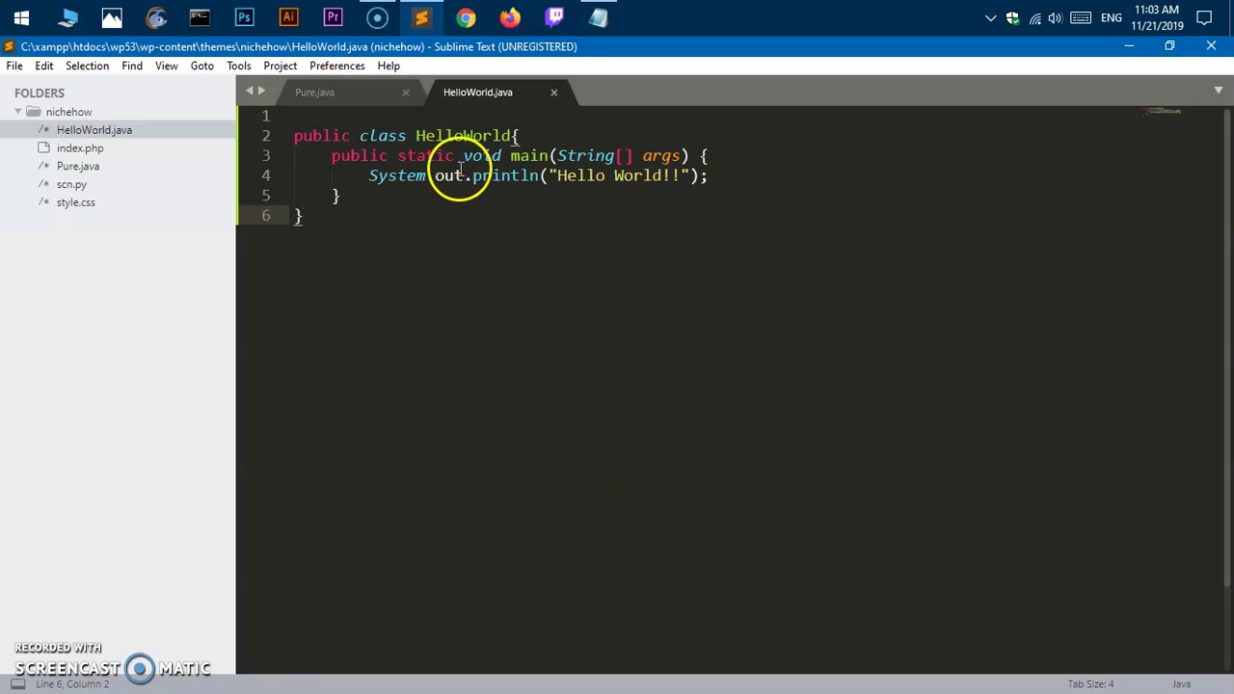
- Open a Command Prompt in the nichehow project folder and move its window lower
left_click(202, 17)
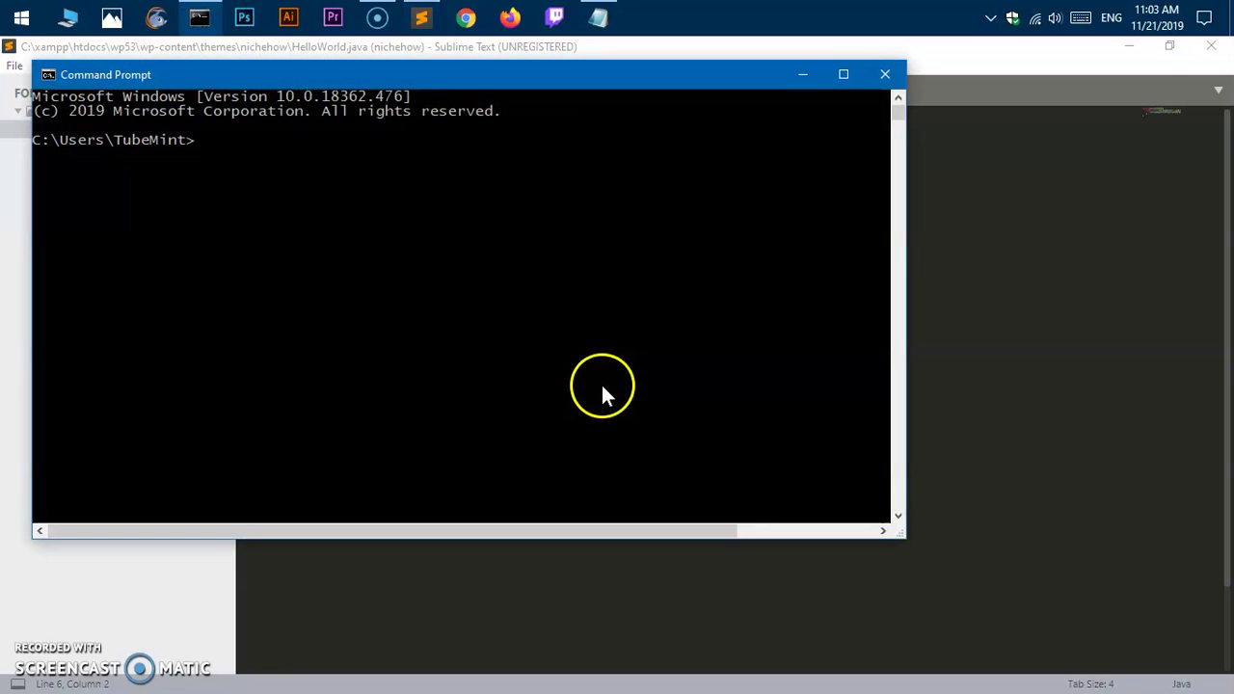
left_click(885, 75)
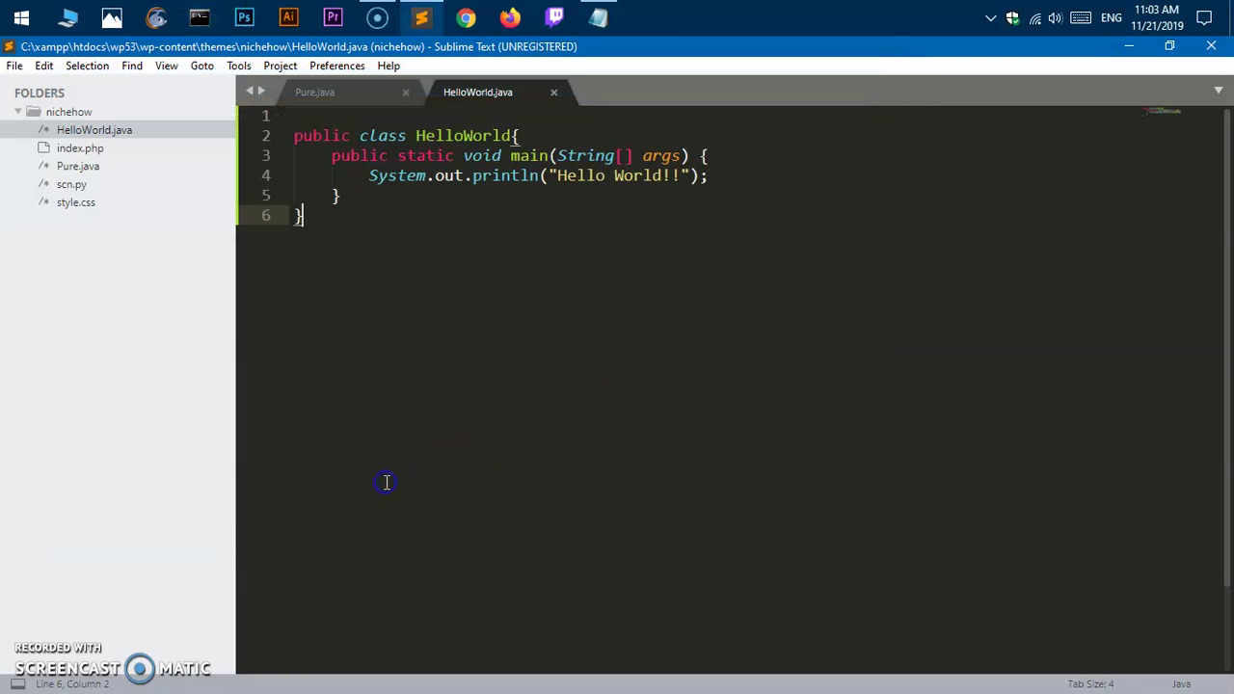
key("ctrl+shift+t")
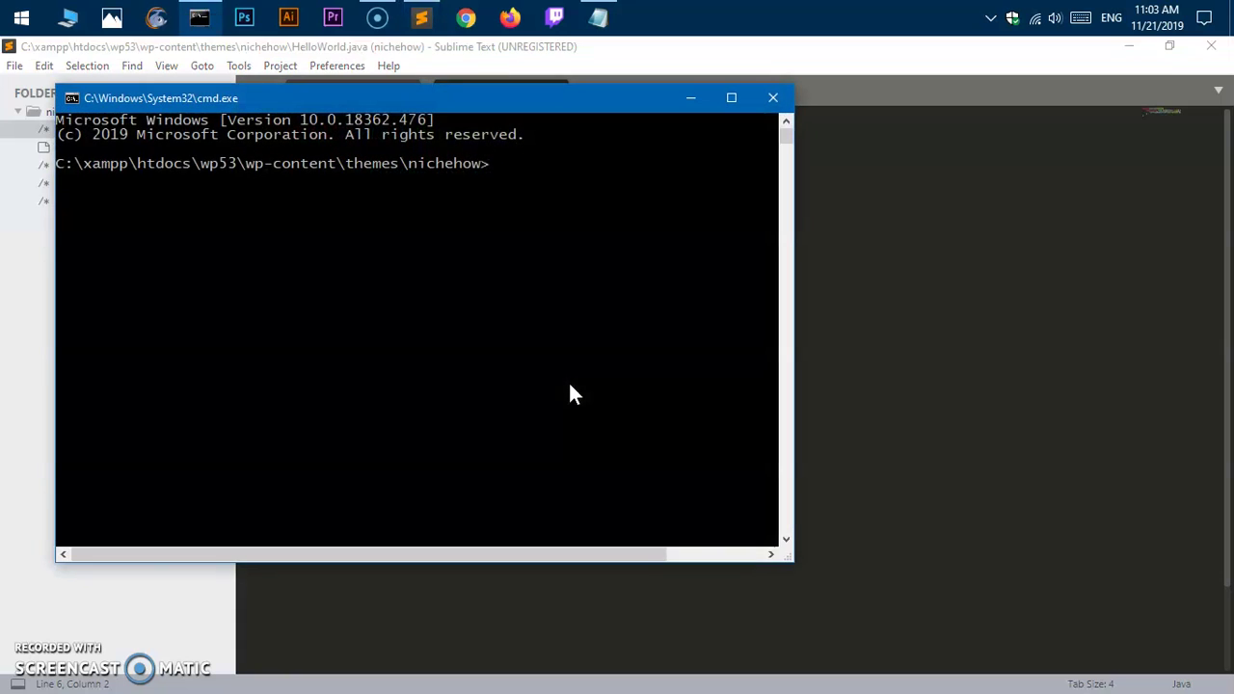
left_click_drag(435, 115, 512, 227)
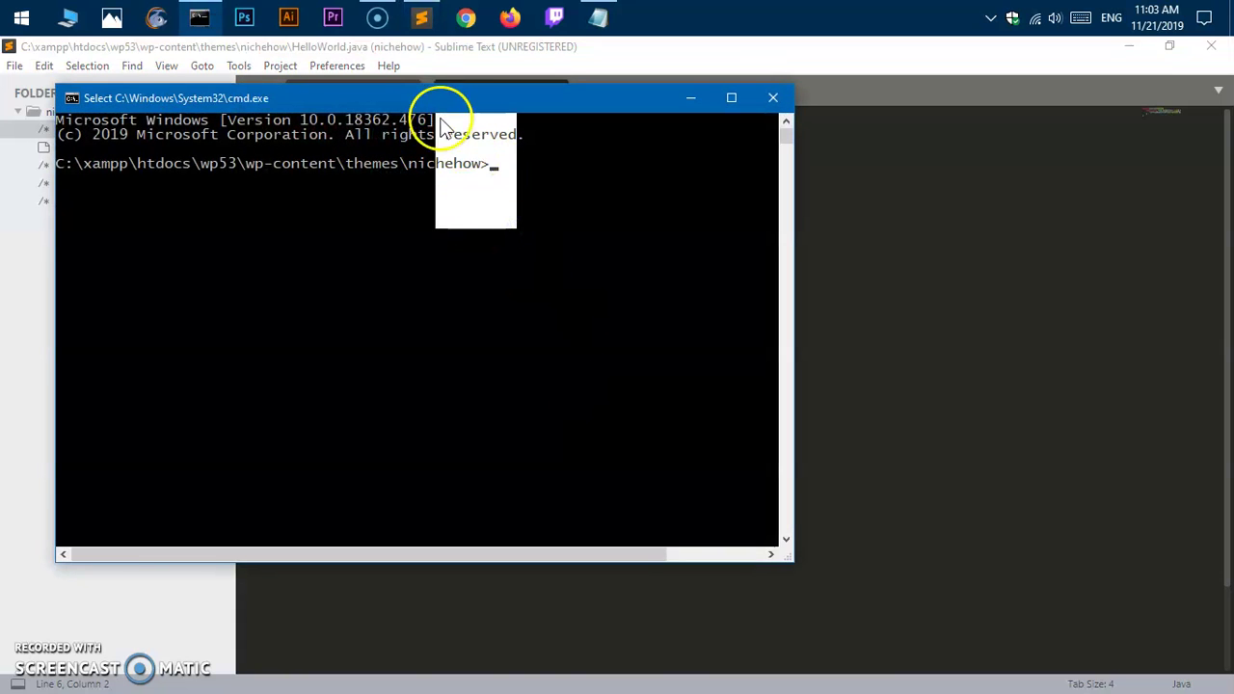
left_click_drag(425, 106, 580, 289)
left_click(572, 396)
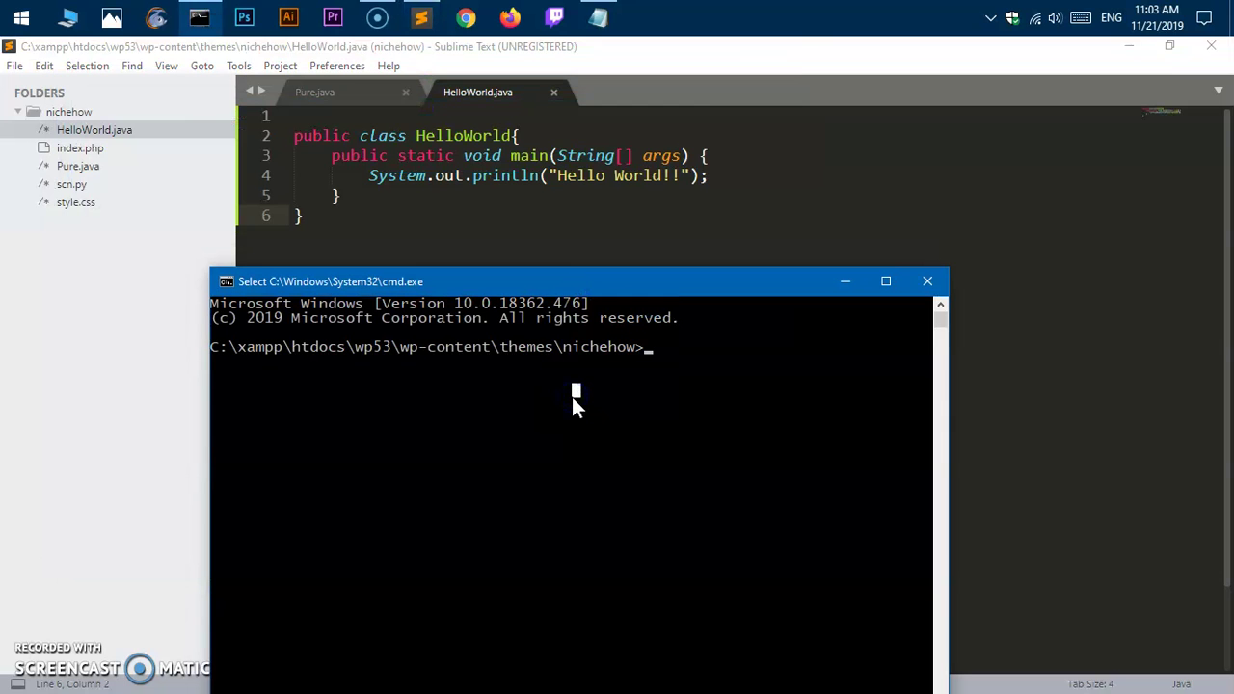
type("STA")
key("BackSpace")
key("BackSpace")
key("BackSpace")
- Open the folder with 'start .', delete HelloWorld.class and Pure.class, then close Explorer
type("start .")
key("Return")
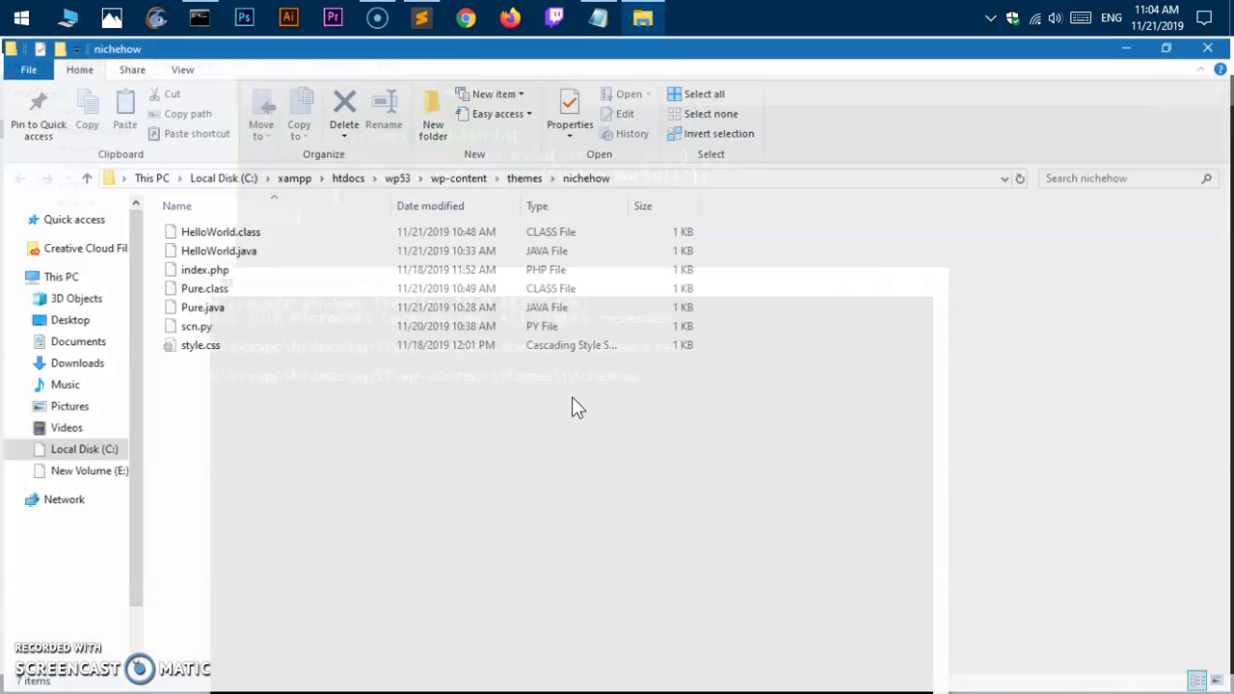
left_click(251, 233)
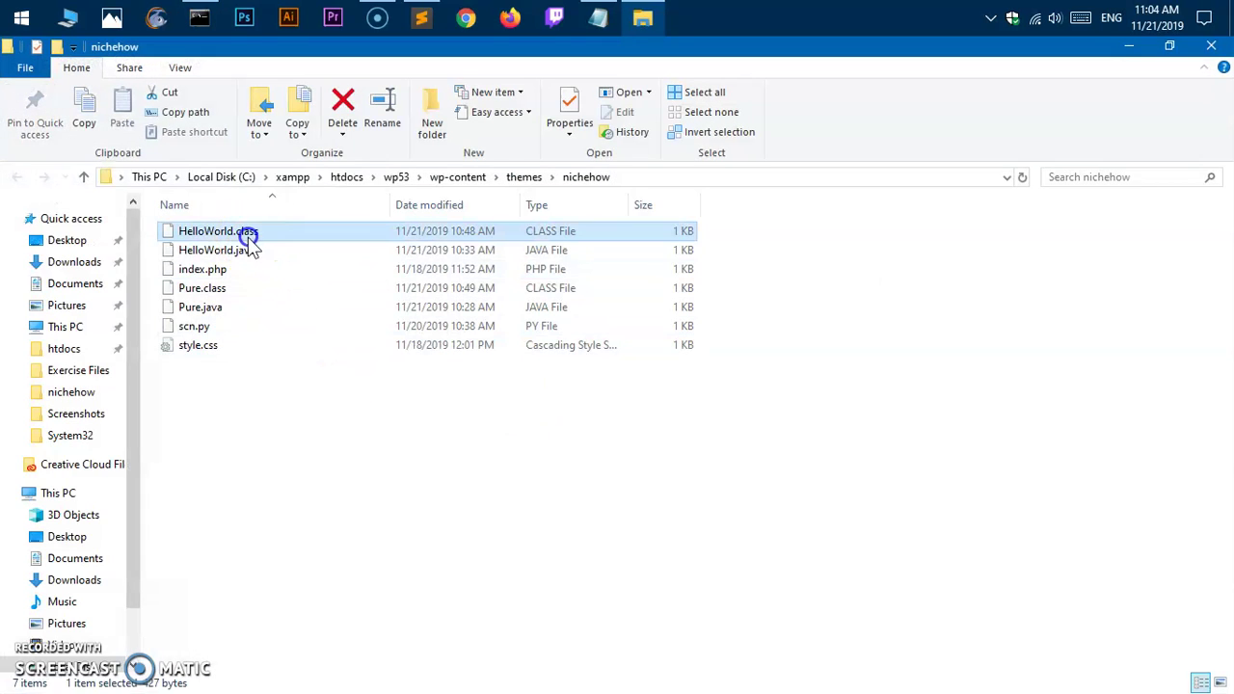
left_click(232, 287, "ctrl")
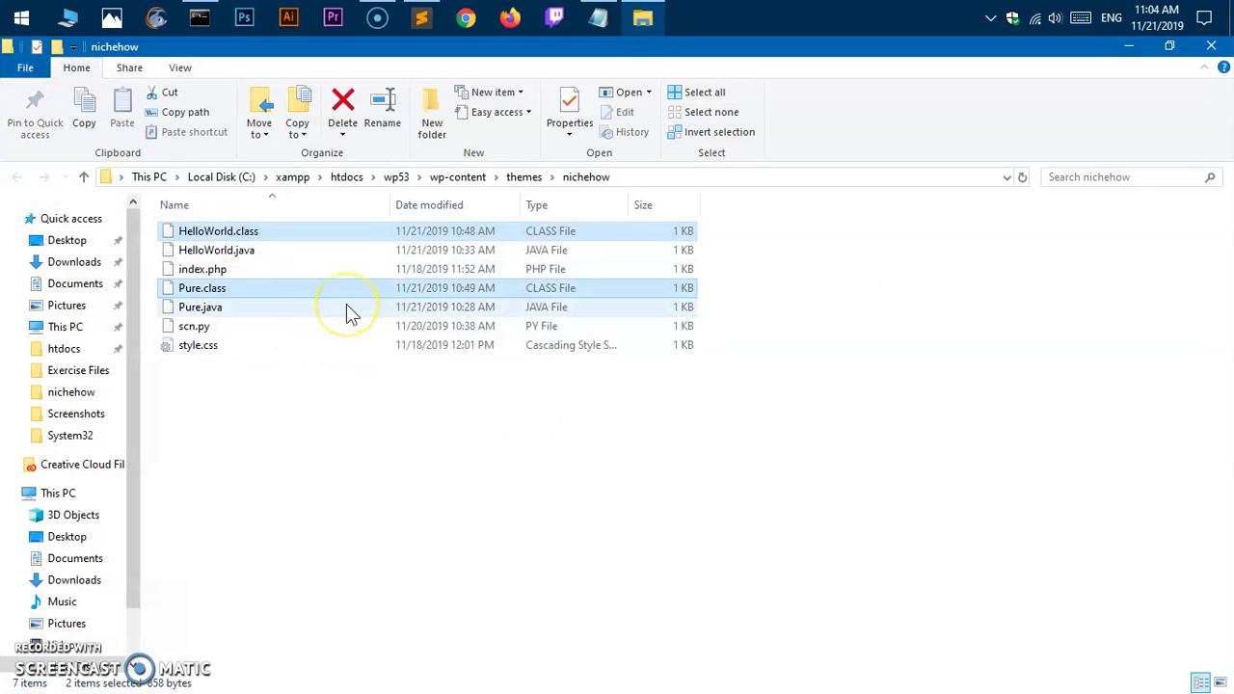
key("Delete")
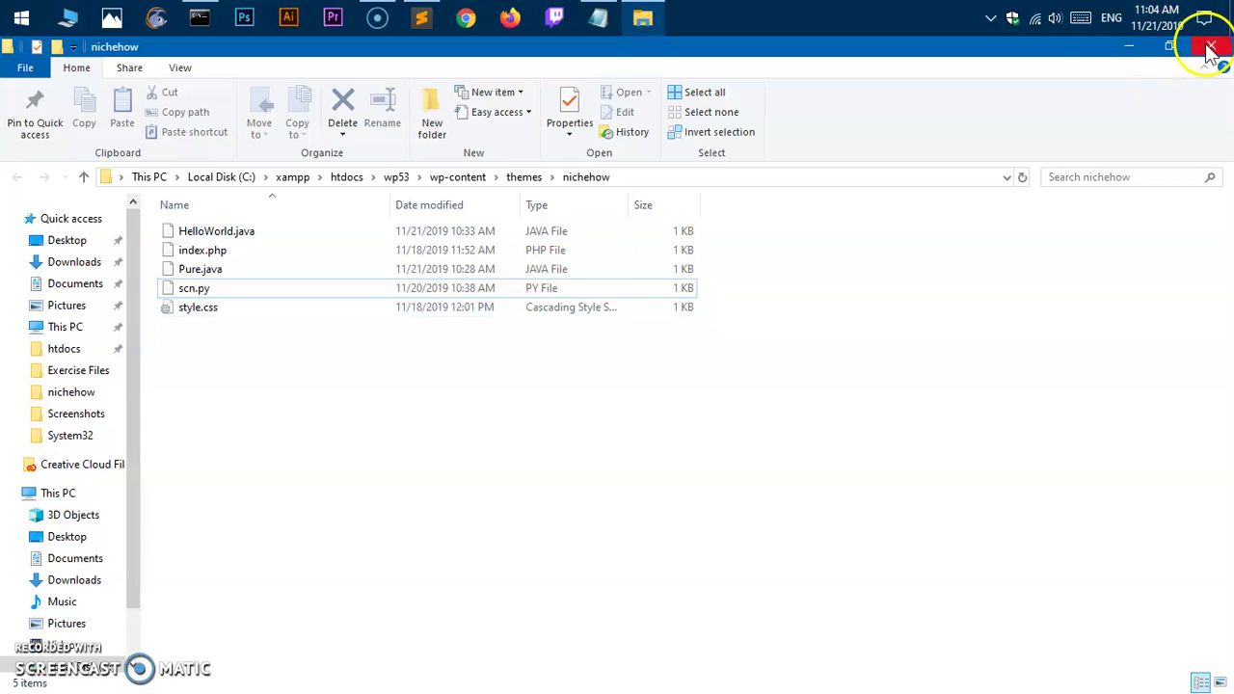
left_click(1211, 48)
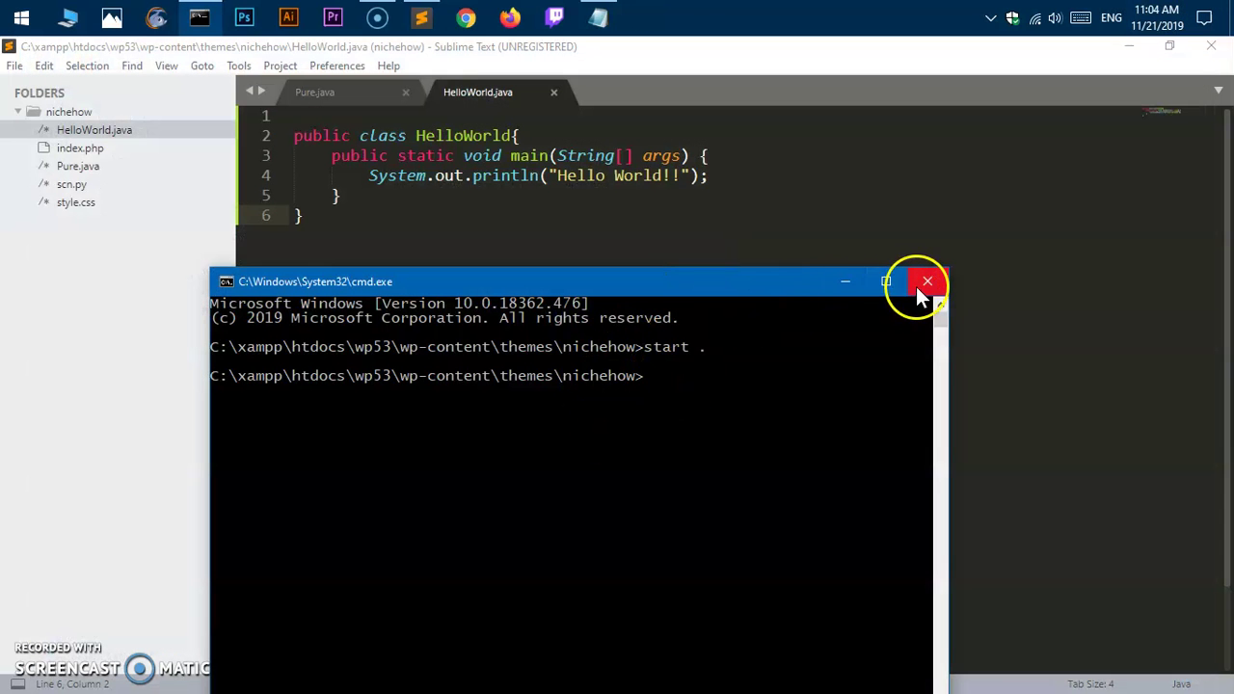
- Clear the console with cls and compile HelloWorld.java with javac
left_click_drag(577, 289, 553, 209)
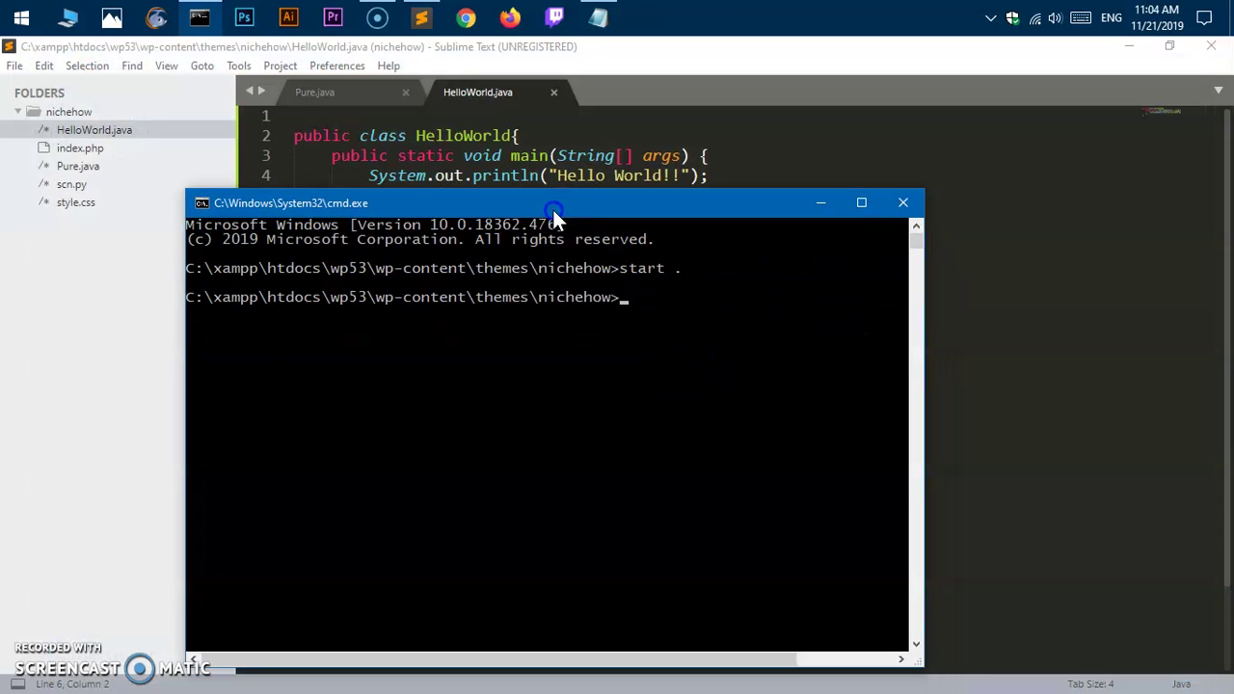
left_click(670, 282)
type("cls")
key("Return")
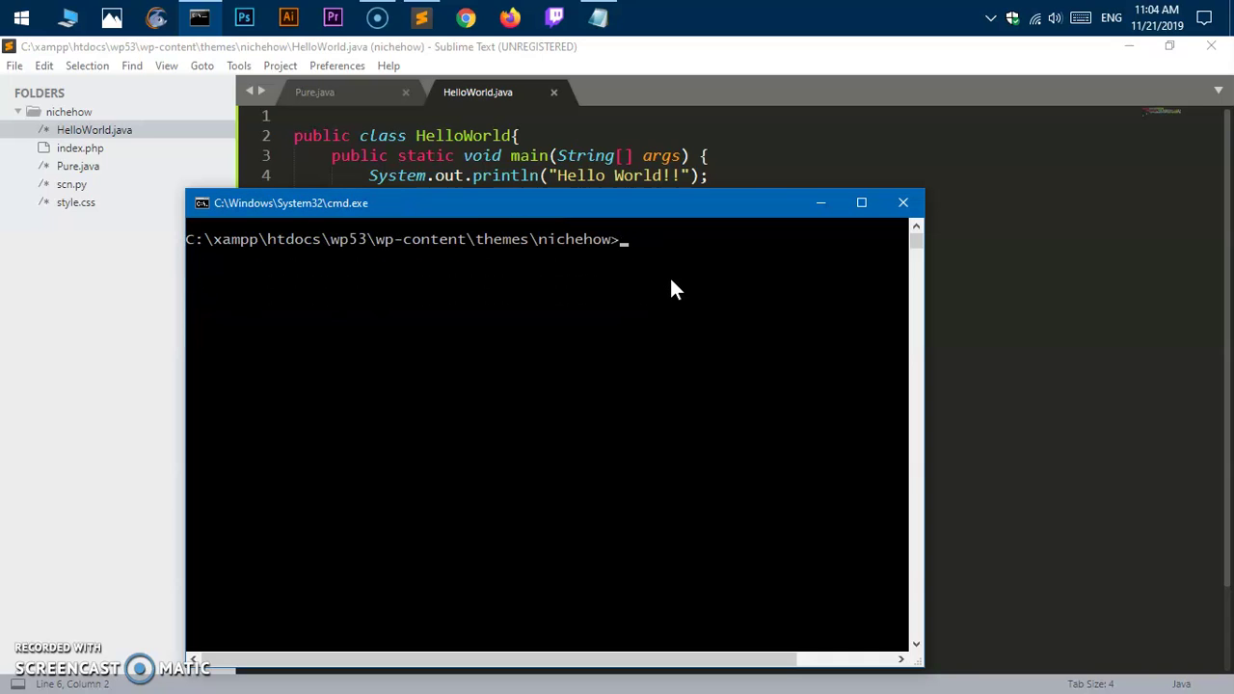
type("javac H")
key("Tab")
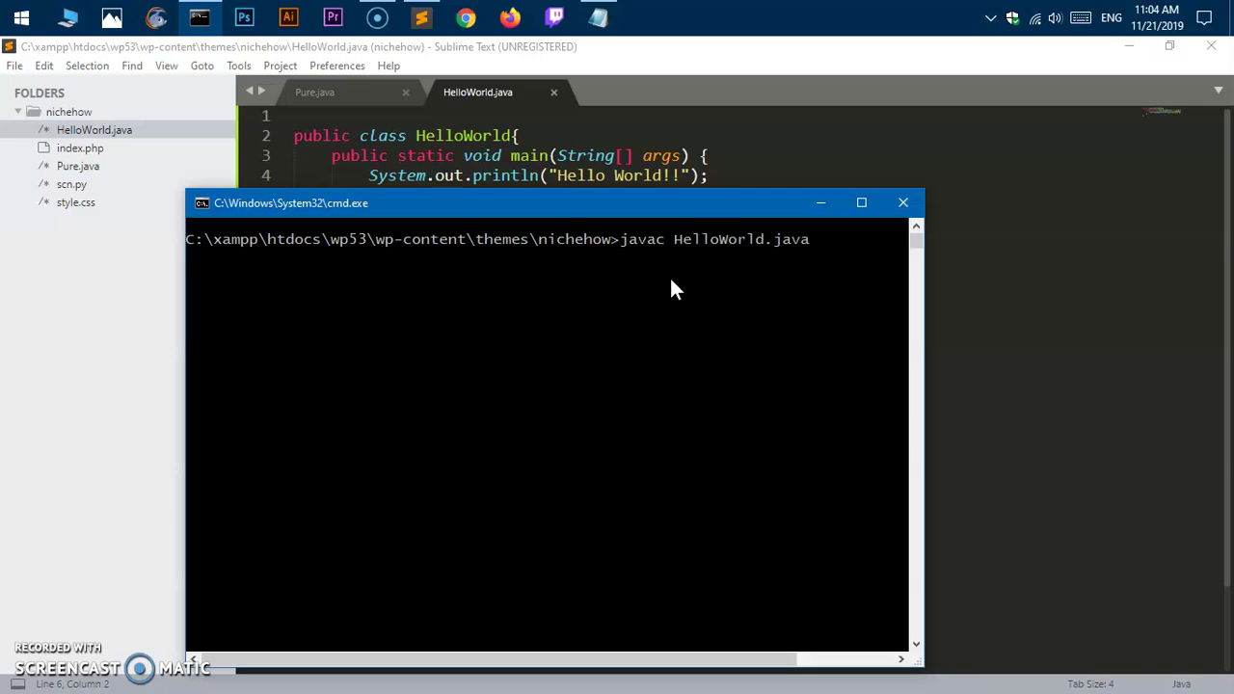
key("Return")
- Run java HelloWorld so the console prints 'Hello World!!'
key("Up")
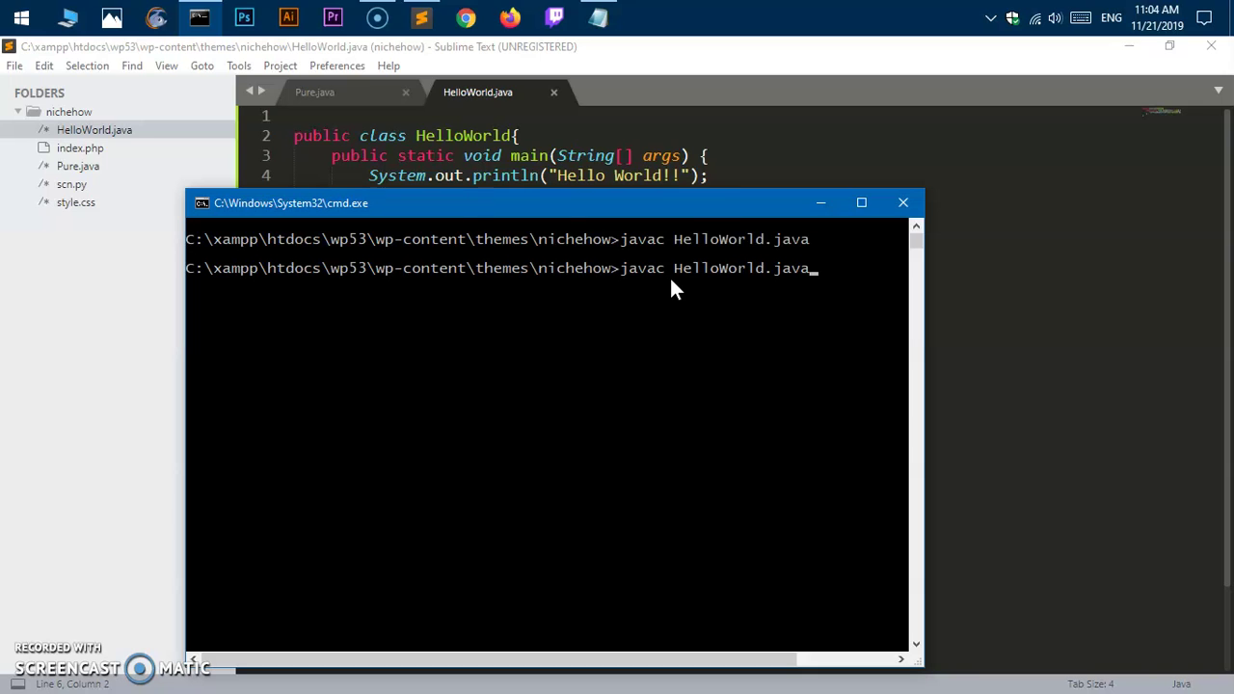
key("BackSpace")
key("BackSpace")
key("BackSpace")
key("BackSpace")
key("BackSpace")
key("Delete")
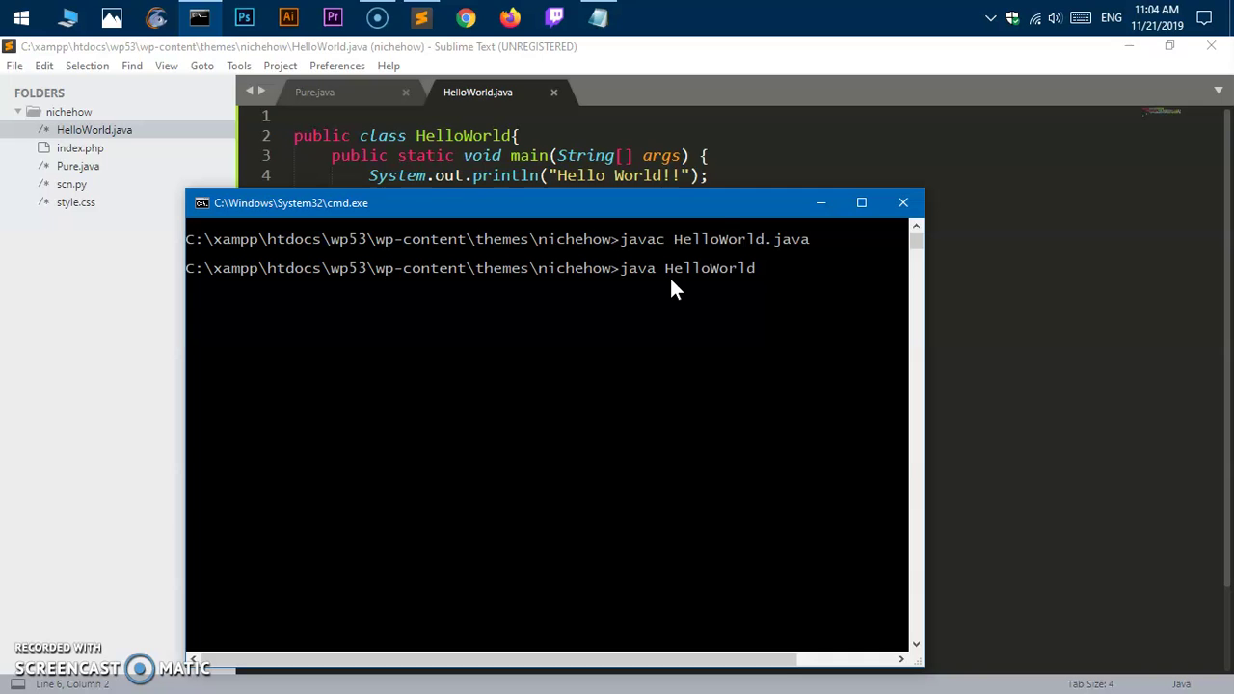
key("Return")
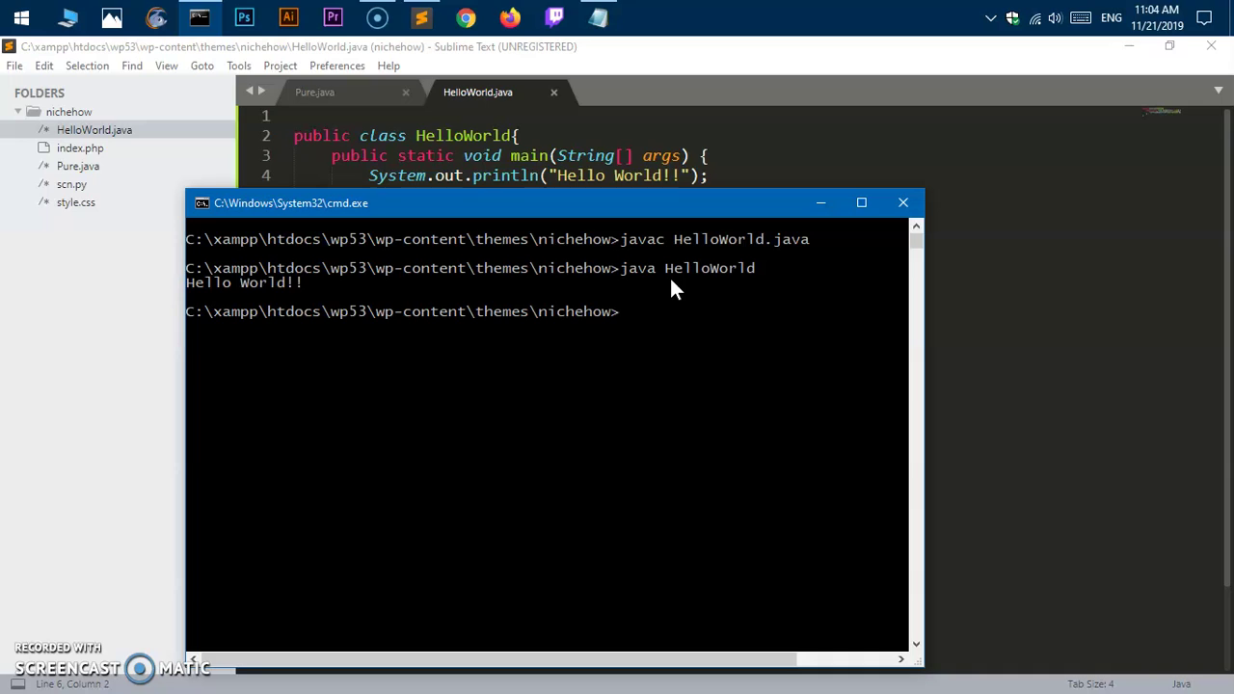
key("Up")
key("Up")
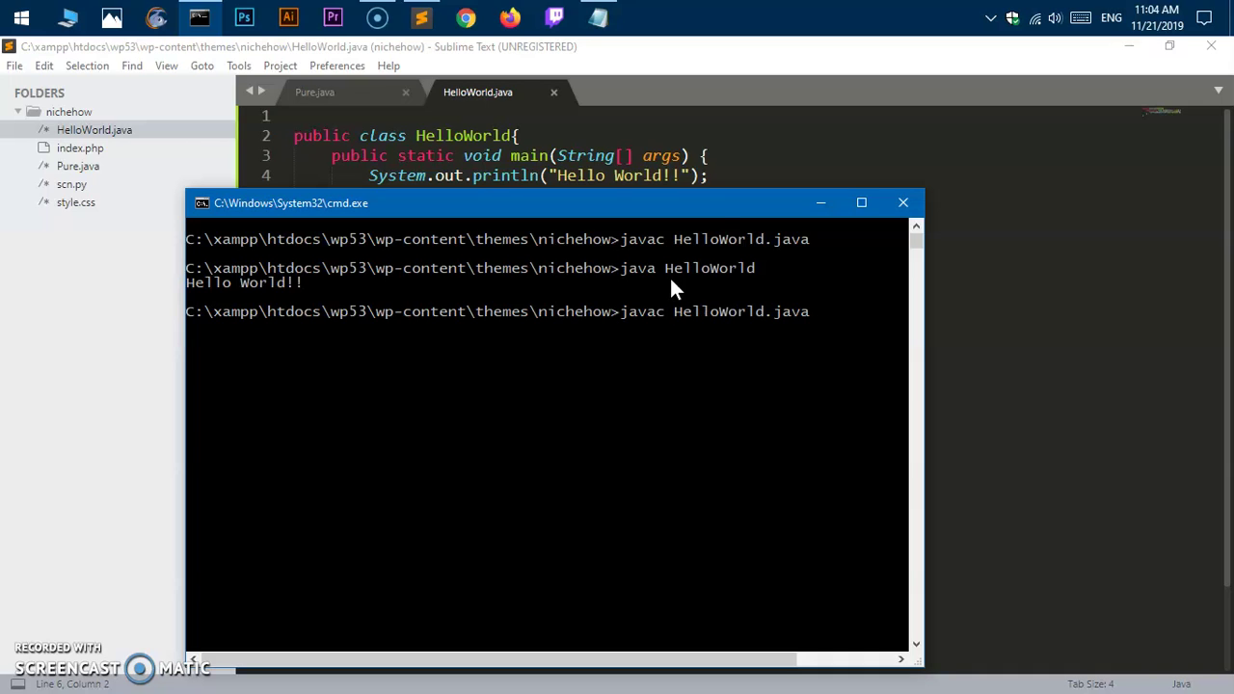
- Compile Pure.java by changing the recalled command to 'javac Pure.java'
key("ctrl+Left")
key("Delete")
key("Delete")
key("Delete")
key("Delete")
key("Delete")
key("Delete")
key("Delete")
key("Delete")
key("Delete")
key("Delete")
type("Pure")
key("Return")
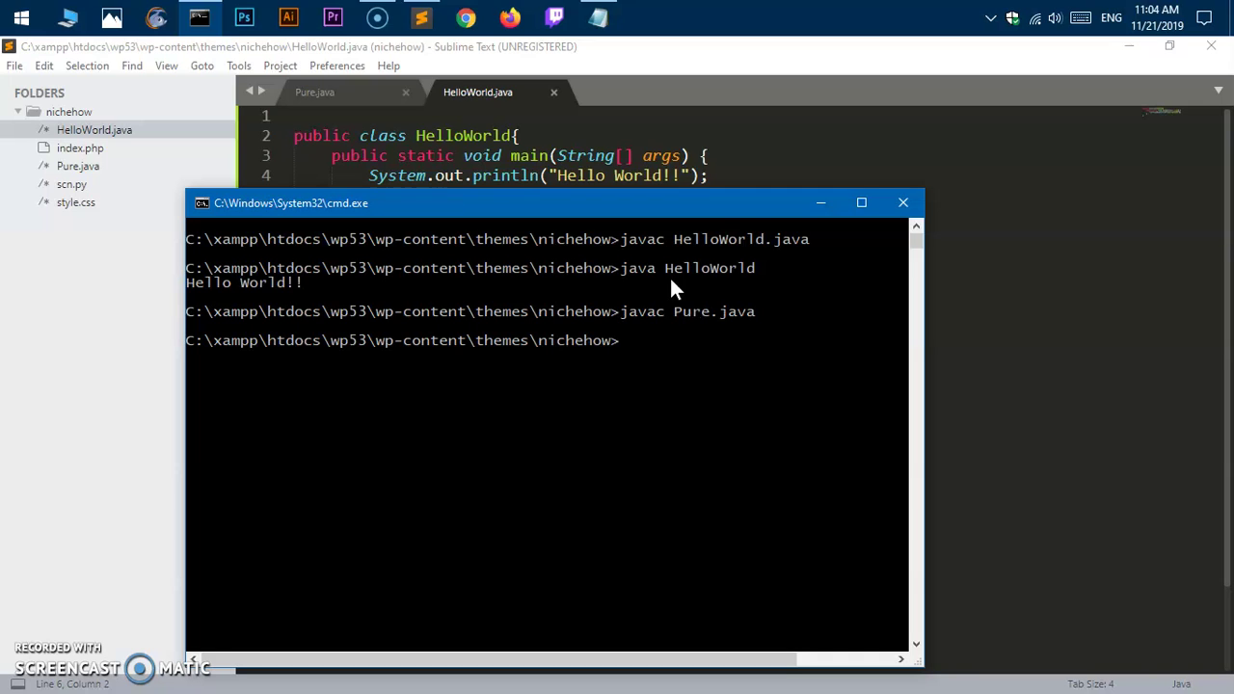
- Run 'java Pure', which prints 'Hello World from Java planet!', then minimize the console
key("Up")
key("BackSpace")
key("BackSpace")
key("BackSpace")
key("BackSpace")
key("BackSpace")
key("ctrl+Left")
key("Left")
key("BackSpace")
key("Return")
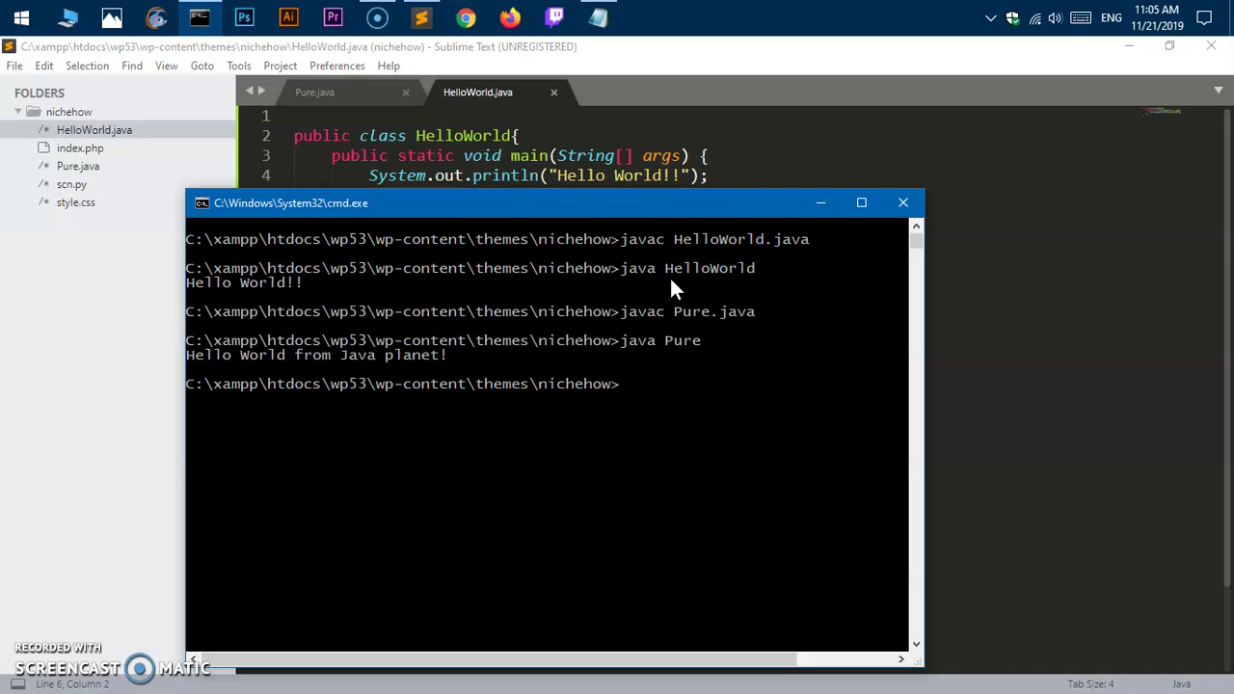
left_click(820, 202)
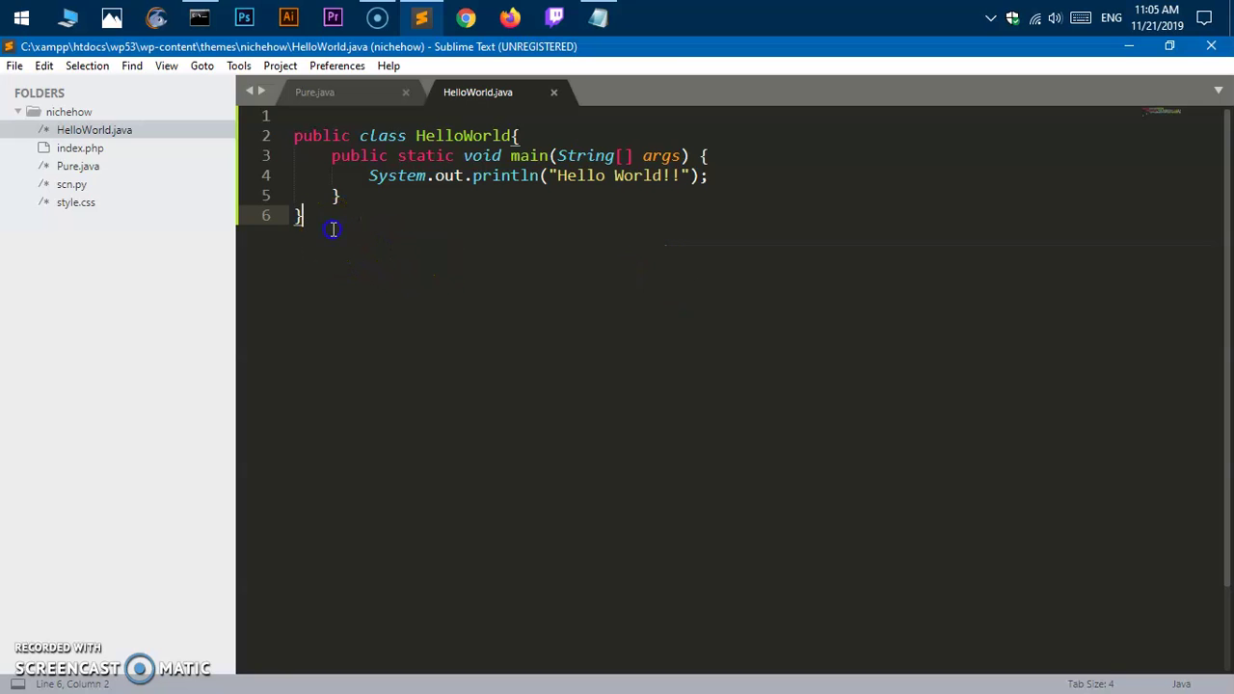
left_click_drag(333, 230, 279, 135)
left_click(401, 261)
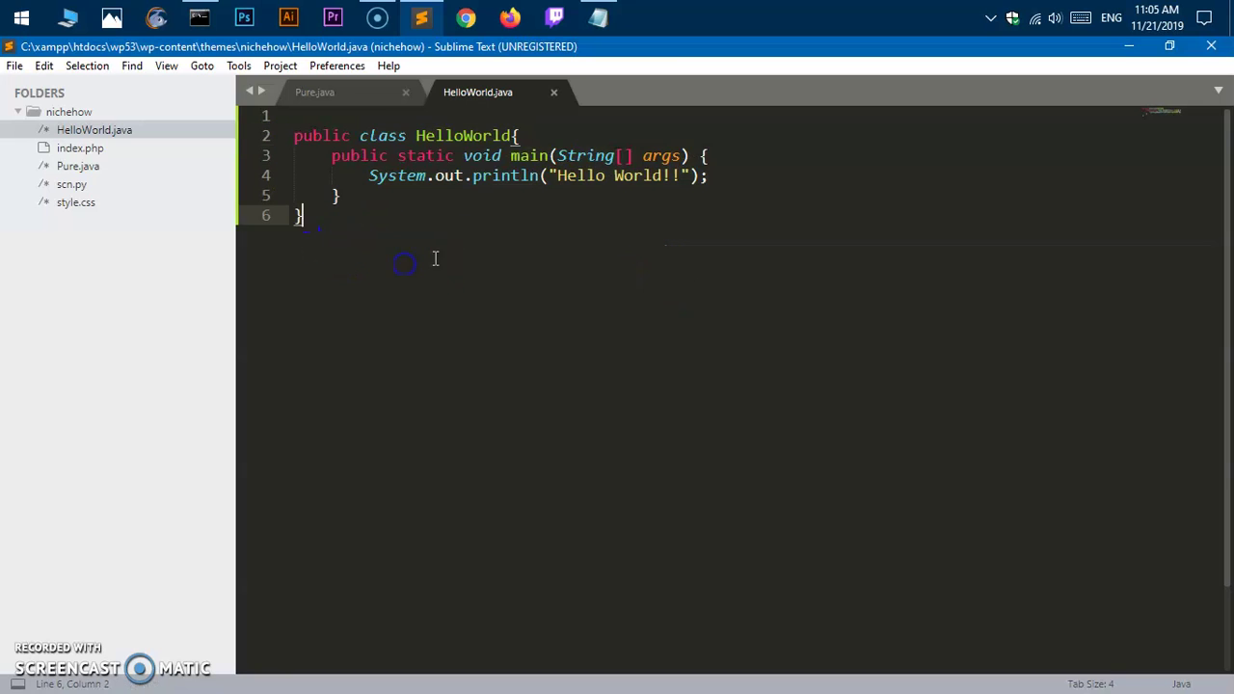